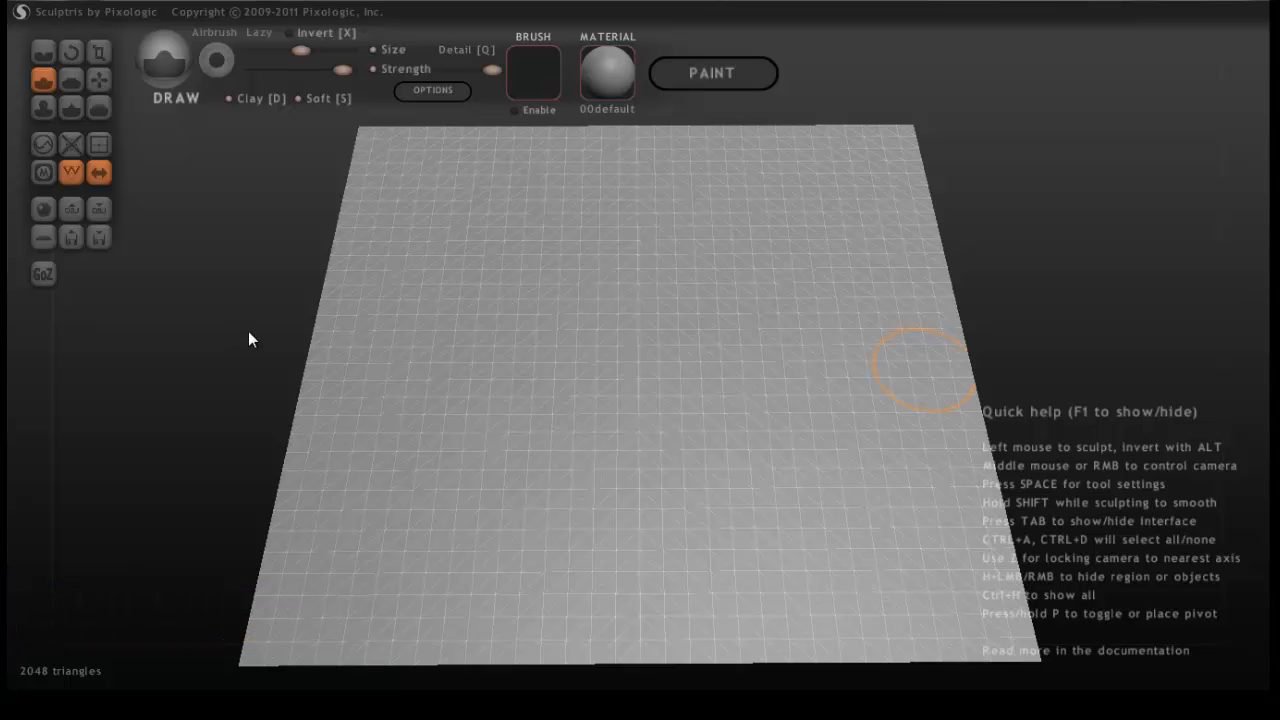
Step: Try a diagonal Draw stroke across the plane with the wireframe shown, and undo it
mouse_move(353, 327)
right_mouse_down()
mouse_move(366, 334)
mouse_move(363, 309)
mouse_move(340, 317)
mouse_move(375, 330)
mouse_move(354, 325)
right_mouse_up()
mouse_move(437, 231)
left_mouse_down()
mouse_move(514, 283)
mouse_move(523, 414)
mouse_move(558, 469)
left_mouse_up()
key("ctrl+z")
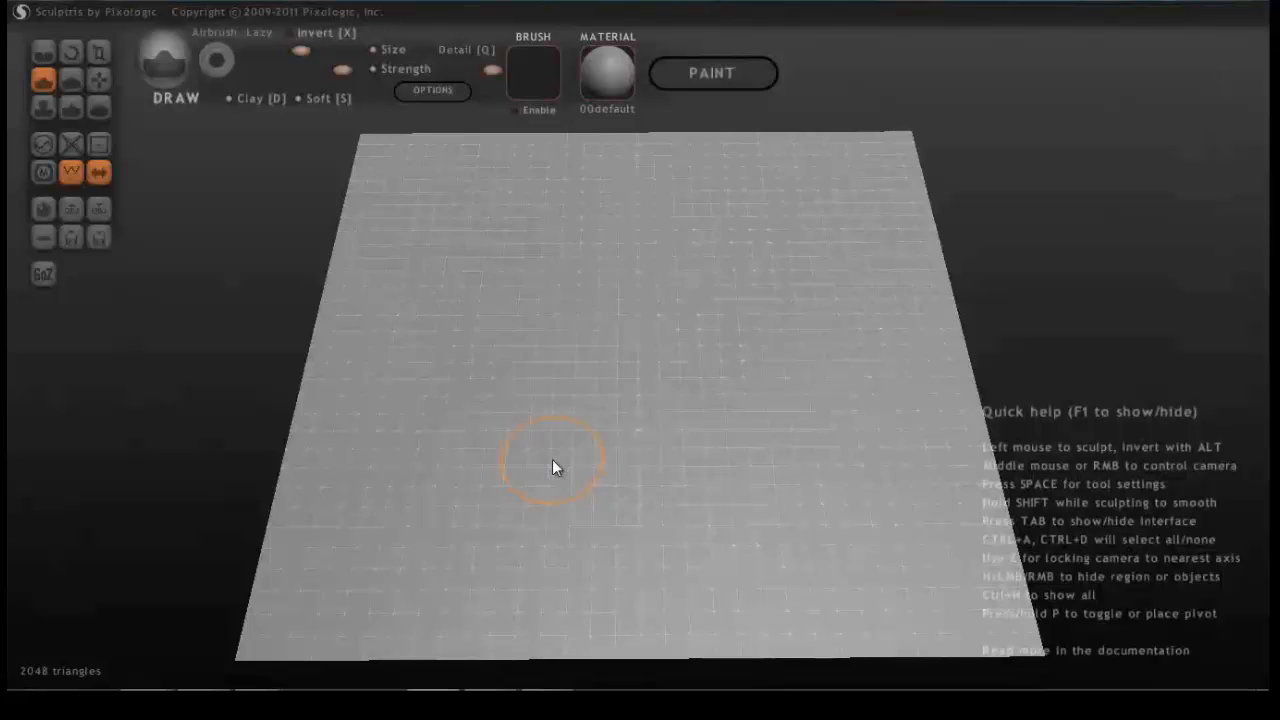
Step: Turn off the wireframe display of the flat plane
left_click(64, 171)
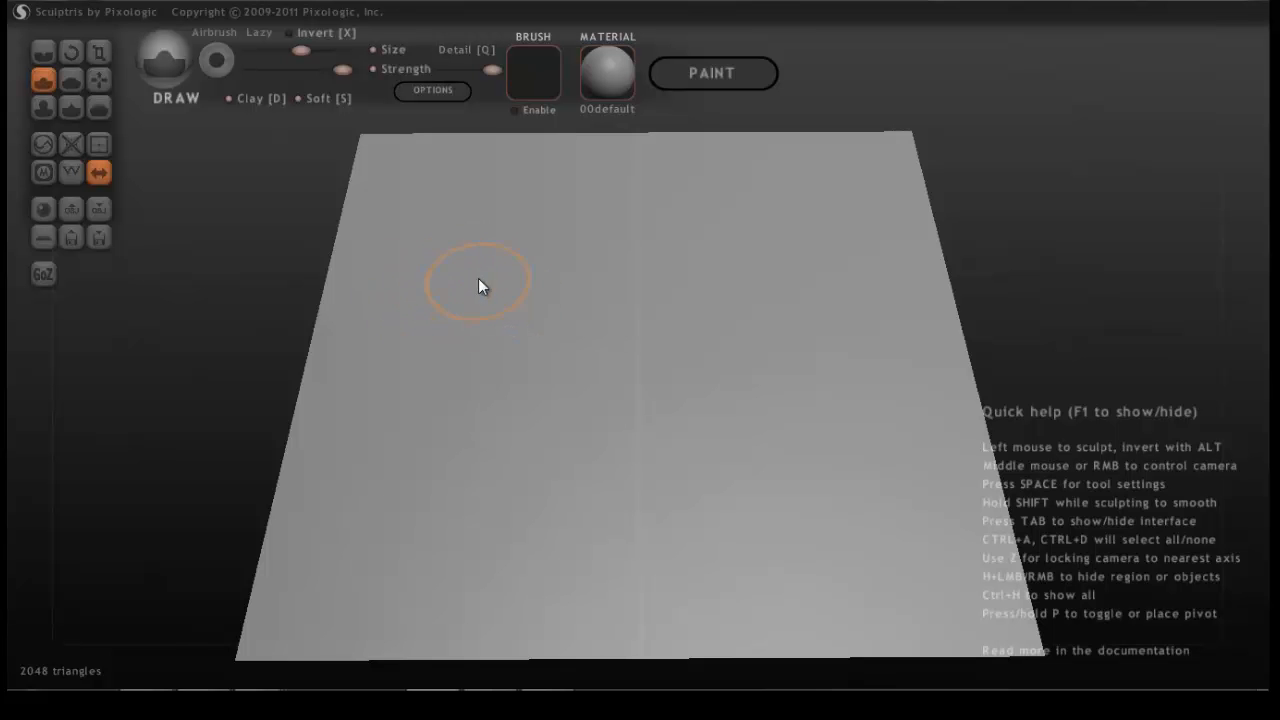
mouse_move(289, 268)
left_mouse_down()
mouse_move(291, 252)
mouse_move(319, 251)
mouse_move(280, 225)
mouse_move(306, 251)
mouse_move(266, 243)
mouse_move(271, 274)
mouse_move(276, 230)
mouse_move(251, 214)
mouse_move(309, 257)
mouse_move(274, 223)
mouse_move(335, 150)
mouse_move(280, 251)
mouse_move(260, 254)
left_mouse_up()
mouse_move(557, 236)
middle_mouse_down()
mouse_move(549, 284)
mouse_move(551, 243)
mouse_move(600, 249)
mouse_move(497, 288)
mouse_move(500, 240)
mouse_move(629, 223)
mouse_move(520, 290)
mouse_move(687, 220)
mouse_move(599, 266)
mouse_move(574, 204)
mouse_move(586, 266)
mouse_move(491, 308)
middle_mouse_up()
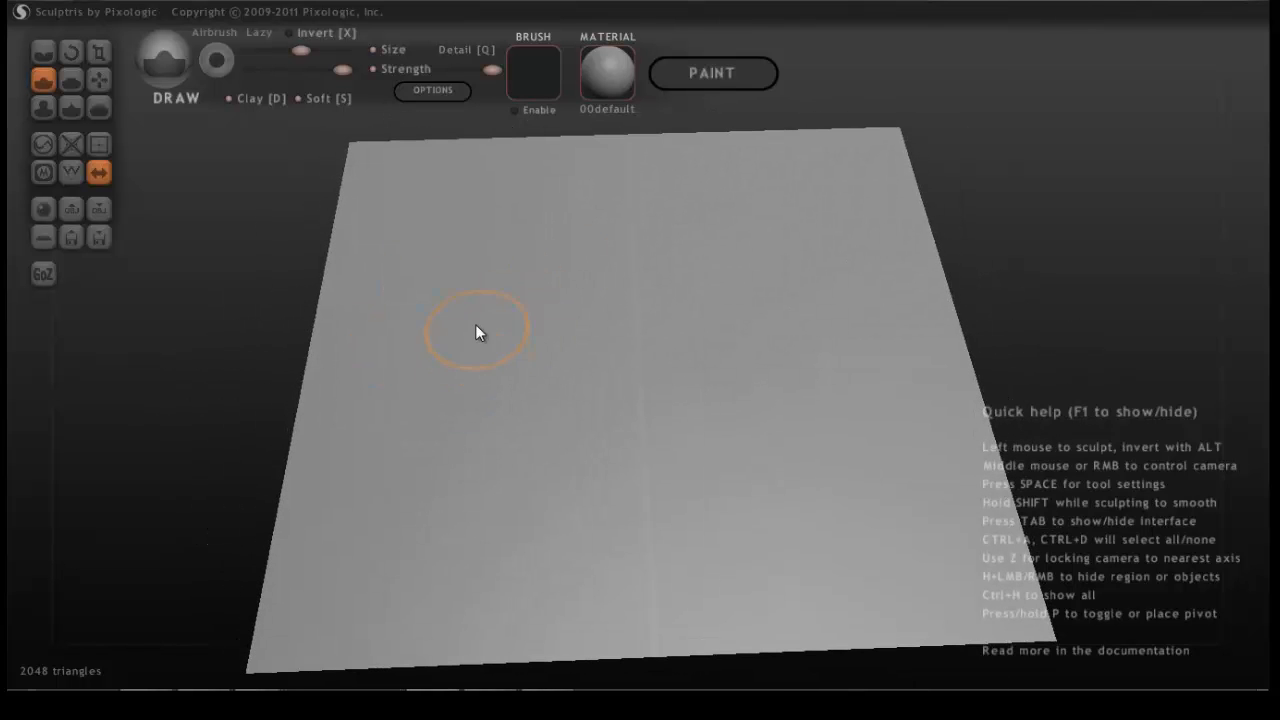
Step: Try a long, winding mirrored Draw stroke down the smooth-shaded plane, and undo it
left_click_drag(455, 282, 560, 552)
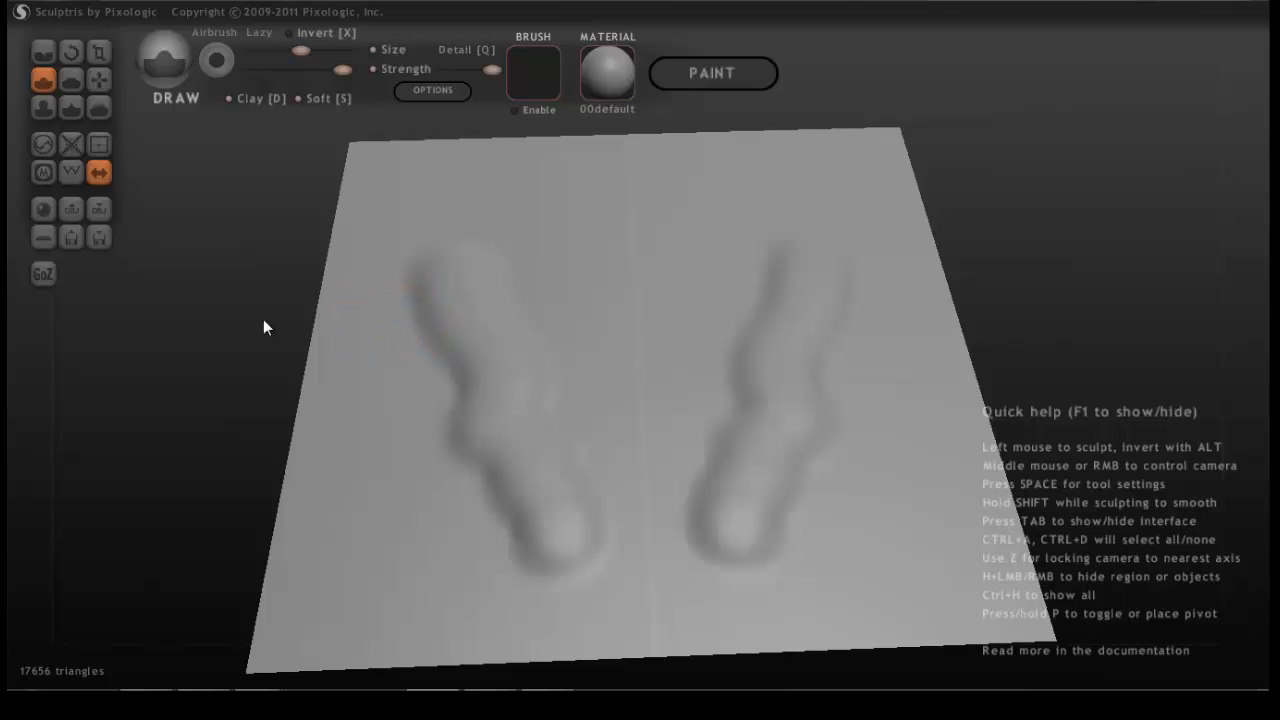
mouse_move(268, 320)
left_mouse_down()
mouse_move(272, 296)
mouse_move(281, 315)
mouse_move(270, 321)
left_mouse_up()
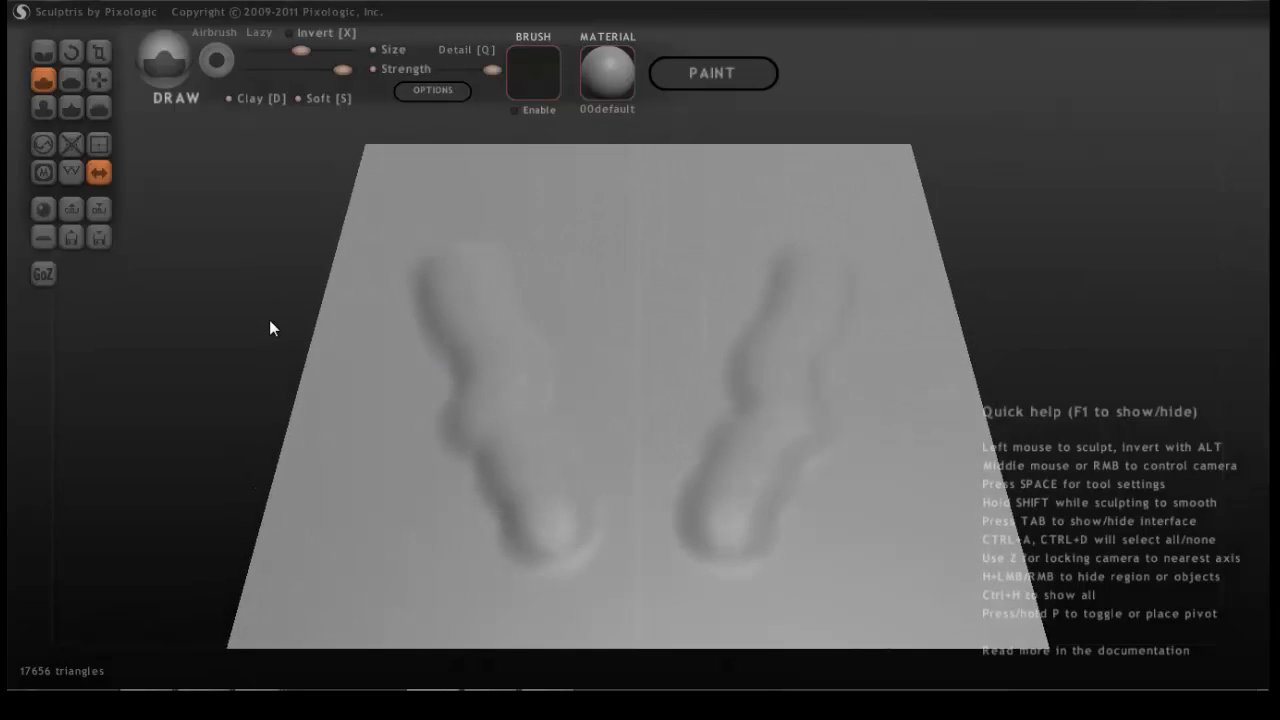
key("ctrl+z")
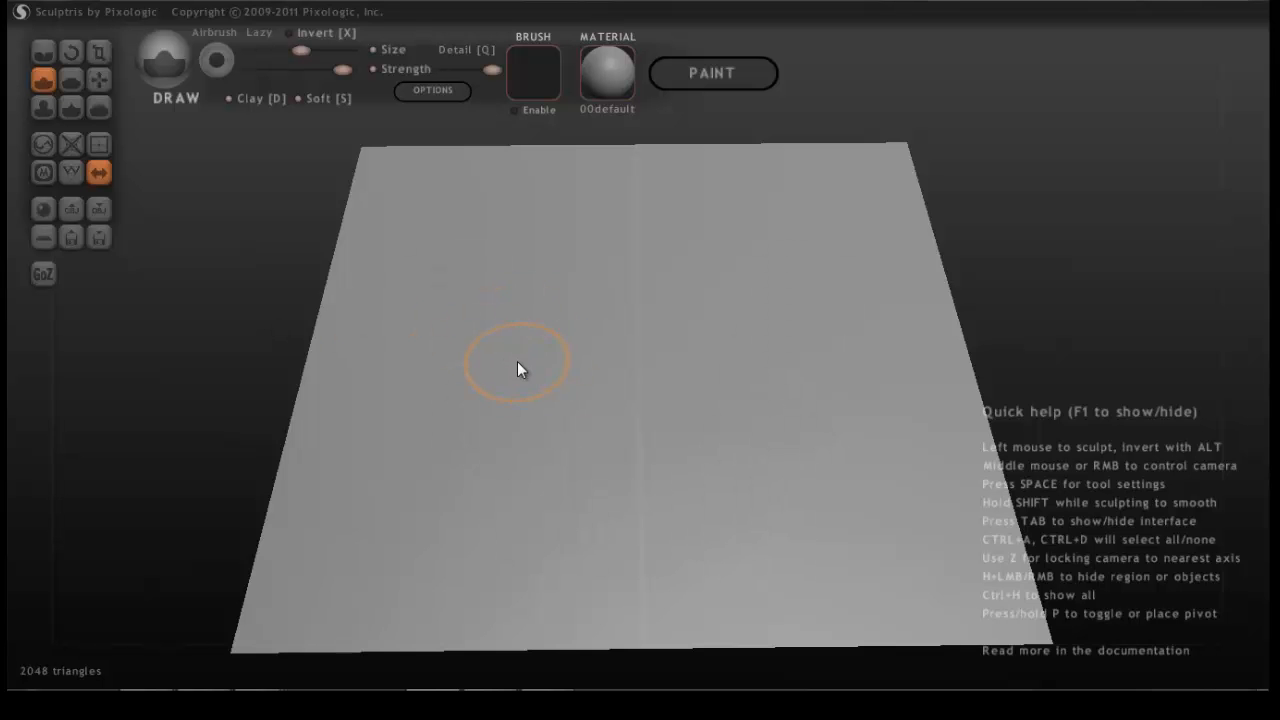
Step: Switch to the Flatten brush, lower the brush strength slightly and enlarge the brush size
mouse_move(534, 352)
right_mouse_down()
mouse_move(530, 300)
mouse_move(610, 285)
mouse_move(506, 341)
mouse_move(536, 365)
mouse_move(564, 286)
mouse_move(573, 334)
mouse_move(617, 304)
mouse_move(568, 286)
mouse_move(581, 309)
mouse_move(536, 334)
mouse_move(551, 348)
right_mouse_up()
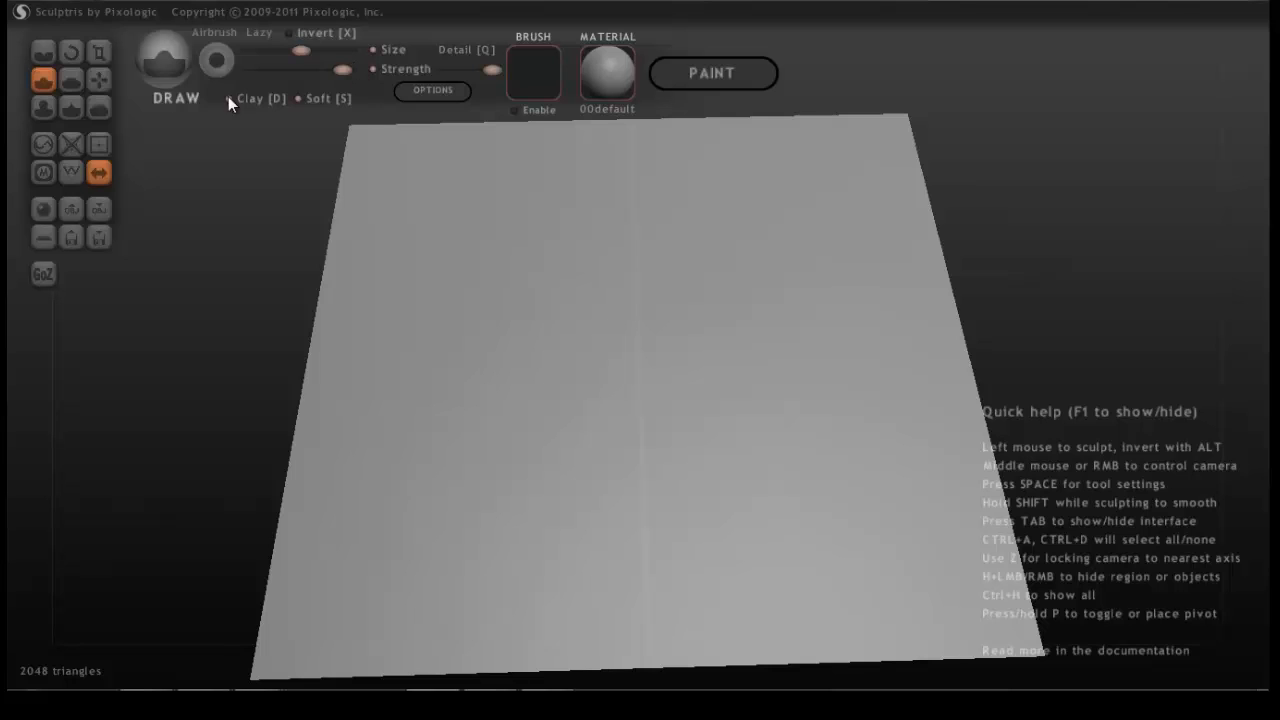
left_click(70, 80)
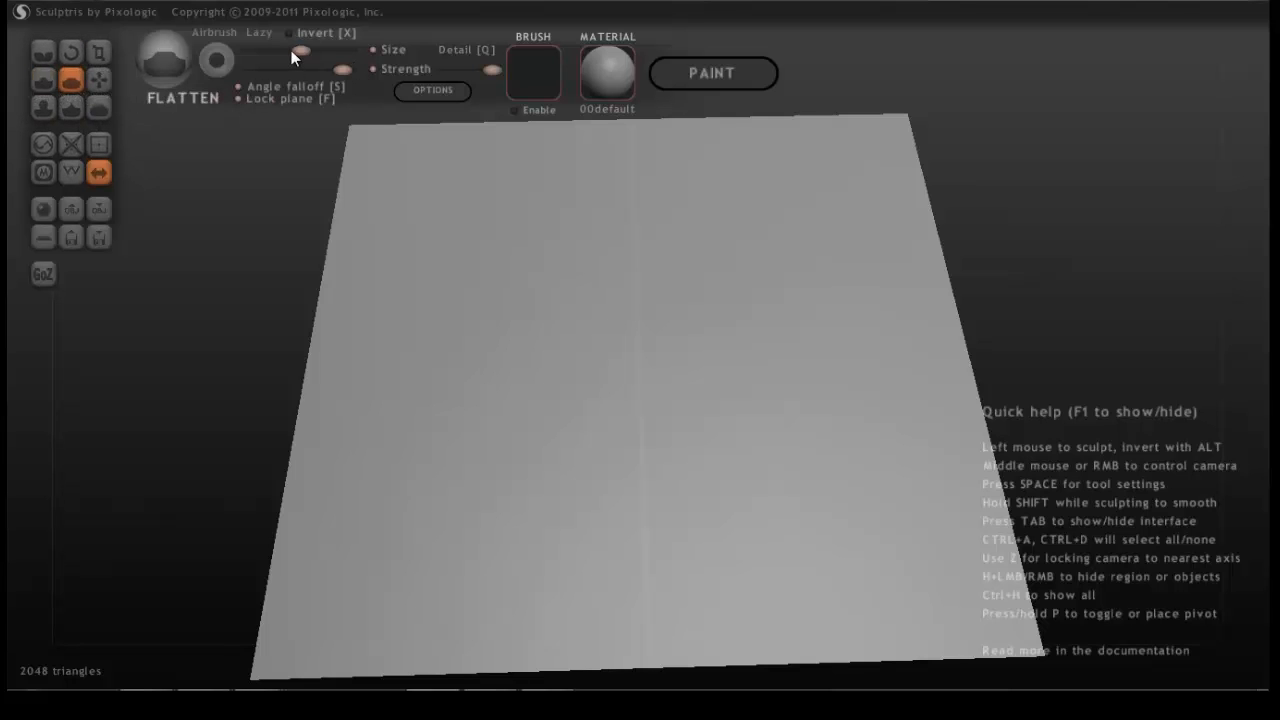
mouse_move(336, 67)
left_mouse_down()
mouse_move(336, 80)
mouse_move(317, 80)
left_mouse_up()
left_click_drag(297, 51, 317, 51)
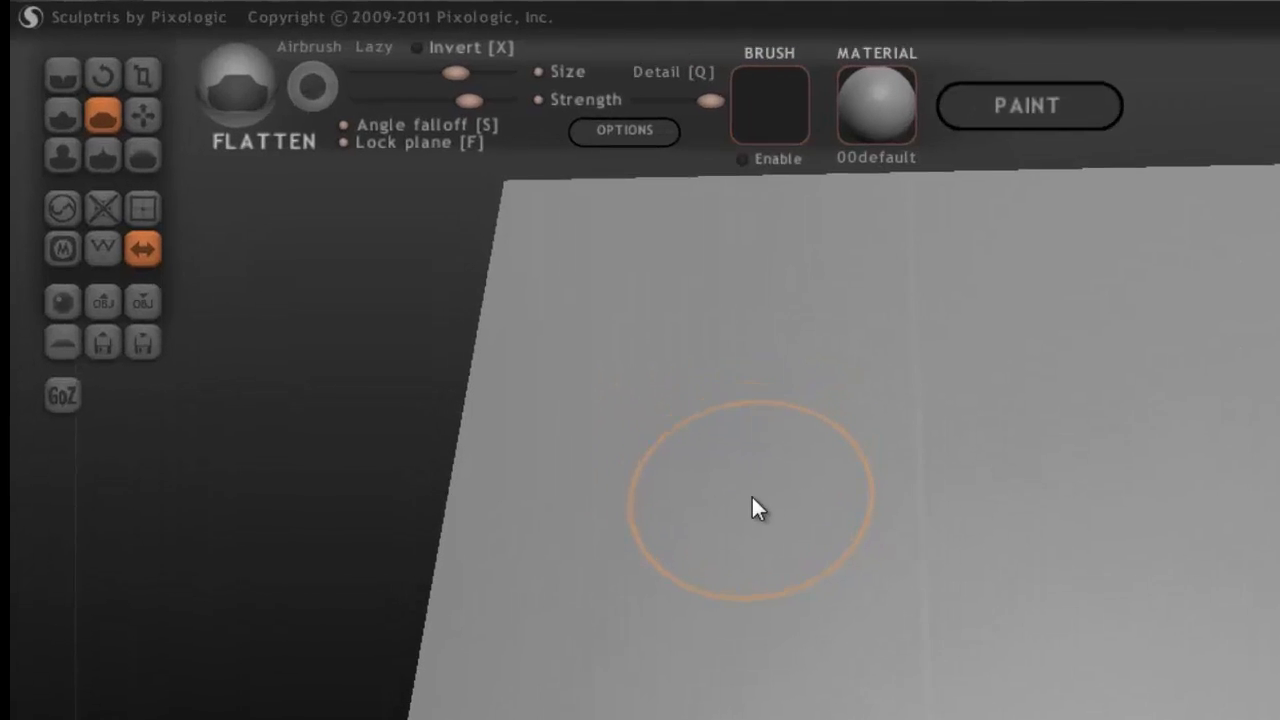
Step: Reduce the brush size substantially through the on-canvas brush settings
key("space")
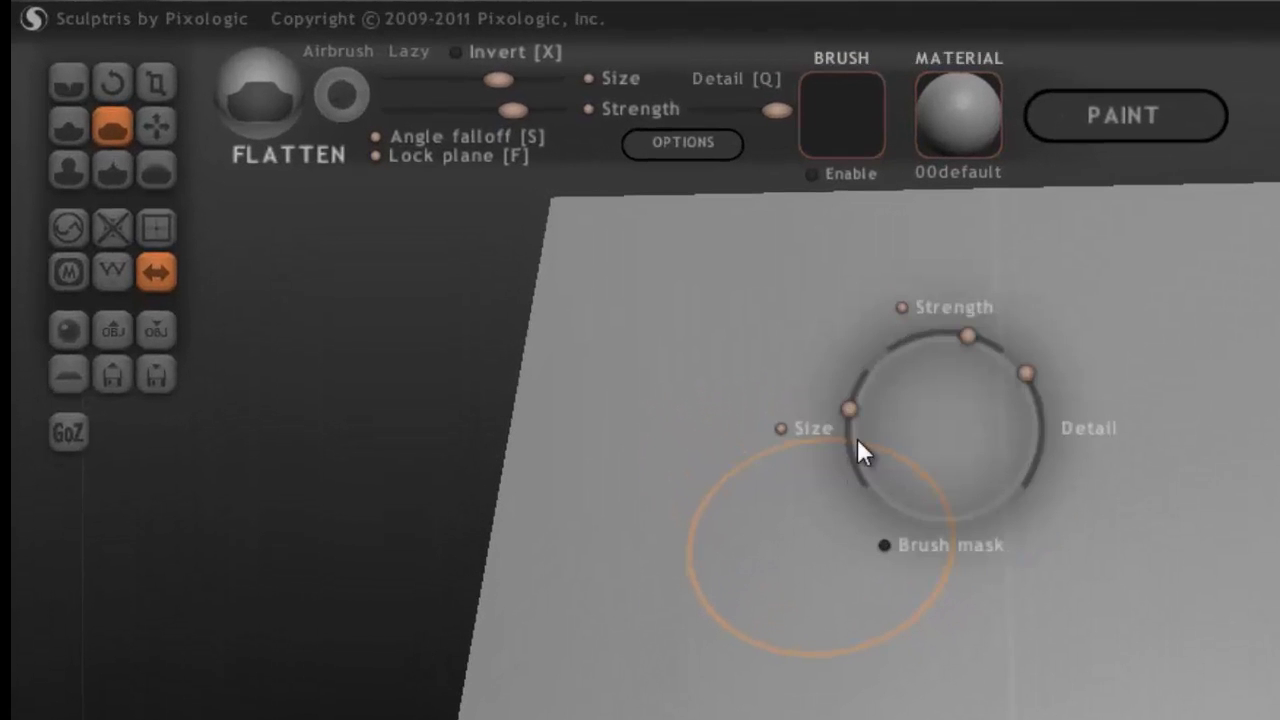
left_click_drag(848, 413, 859, 484)
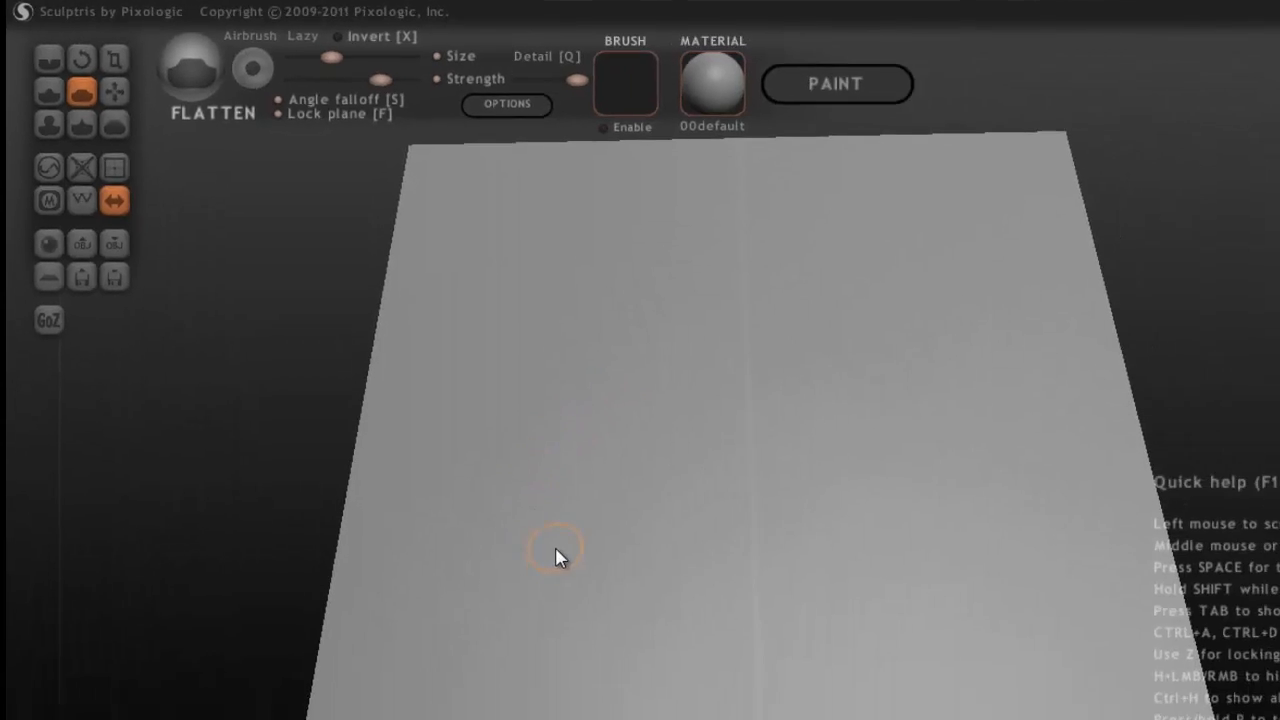
key("space")
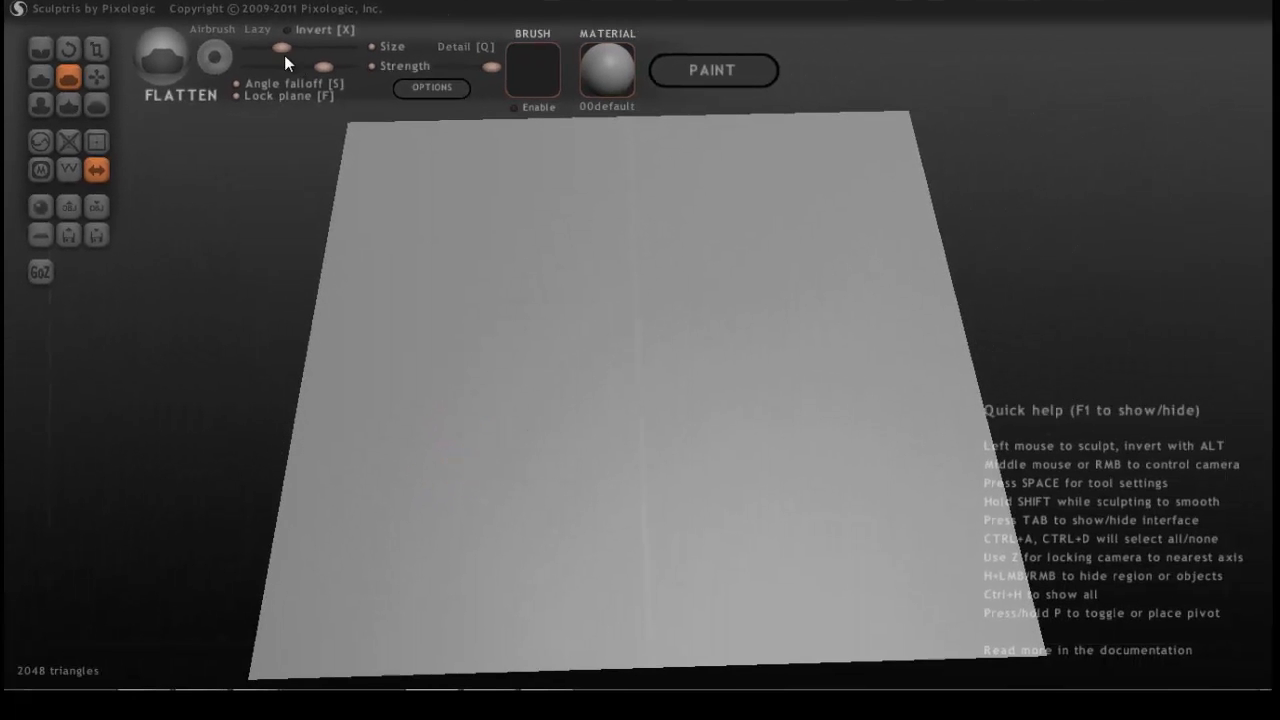
key("space")
mouse_move(455, 287)
left_mouse_down()
mouse_move(479, 332)
mouse_move(379, 202)
left_mouse_up()
Step: Sculpt three mirrored ridges with the Draw brush: one thin, one wide and curved at a larger brush size, and another thin one
left_click(40, 77)
mouse_move(490, 245)
left_mouse_down()
mouse_move(486, 309)
mouse_move(545, 390)
mouse_move(502, 457)
mouse_move(513, 473)
left_mouse_up()
key("space")
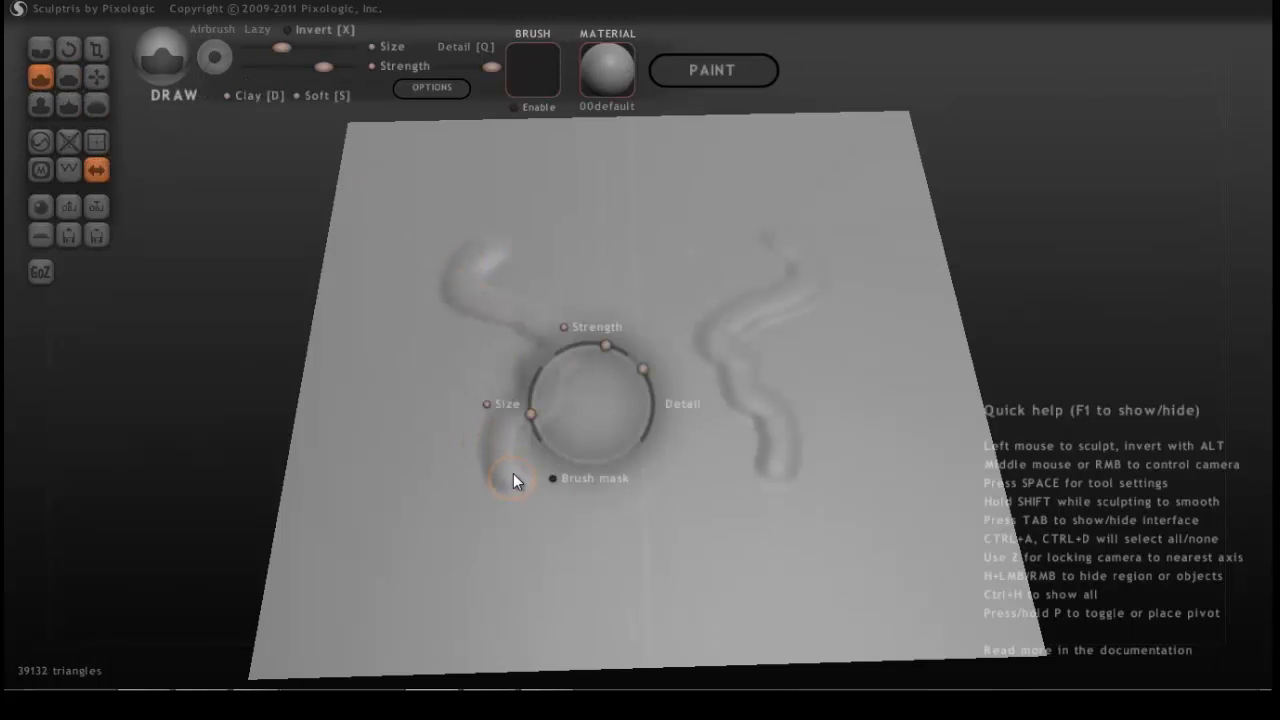
left_click_drag(530, 411, 528, 383)
mouse_move(506, 474)
left_mouse_down()
mouse_move(525, 507)
mouse_move(470, 553)
mouse_move(373, 460)
mouse_move(398, 398)
mouse_move(427, 381)
mouse_move(418, 352)
mouse_move(389, 362)
mouse_move(403, 361)
left_mouse_up()
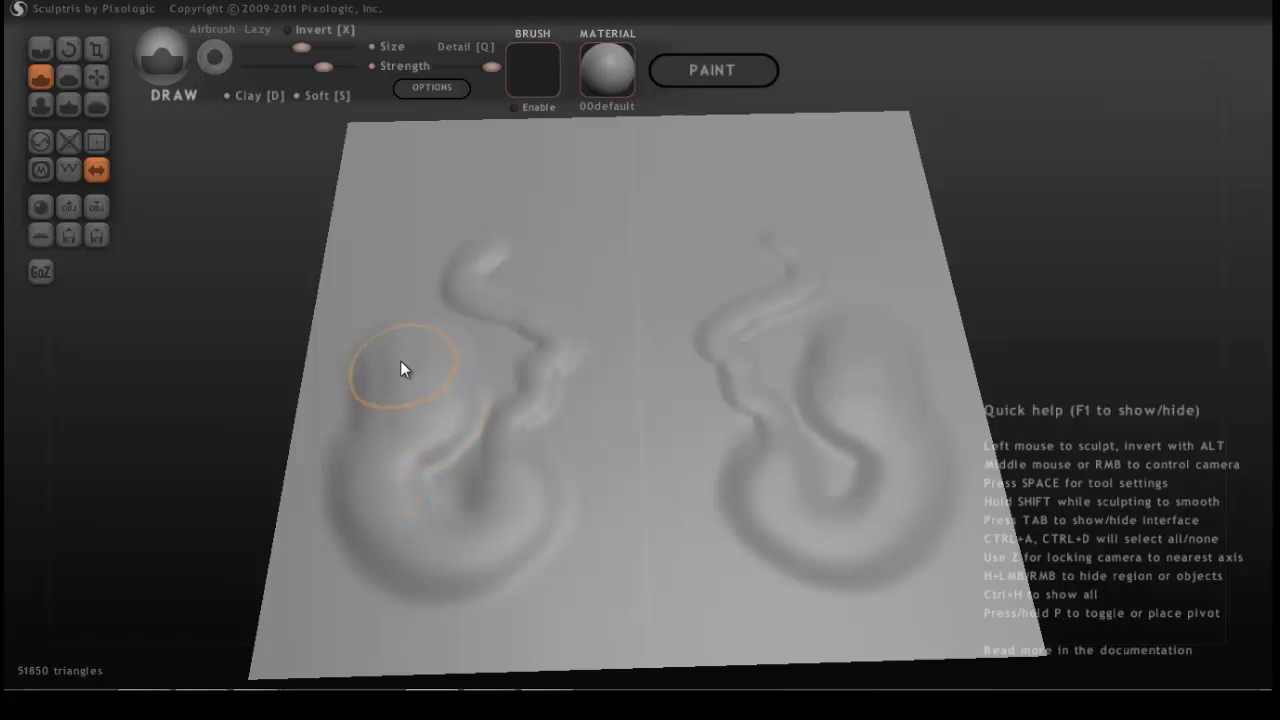
key("space")
mouse_move(419, 285)
left_mouse_down()
mouse_move(433, 312)
mouse_move(414, 277)
mouse_move(457, 203)
mouse_move(575, 257)
left_mouse_up()
Step: Sculpt fainter mirrored ridges over the upper part of the plane, lowering the brush strength between strokes
key("space")
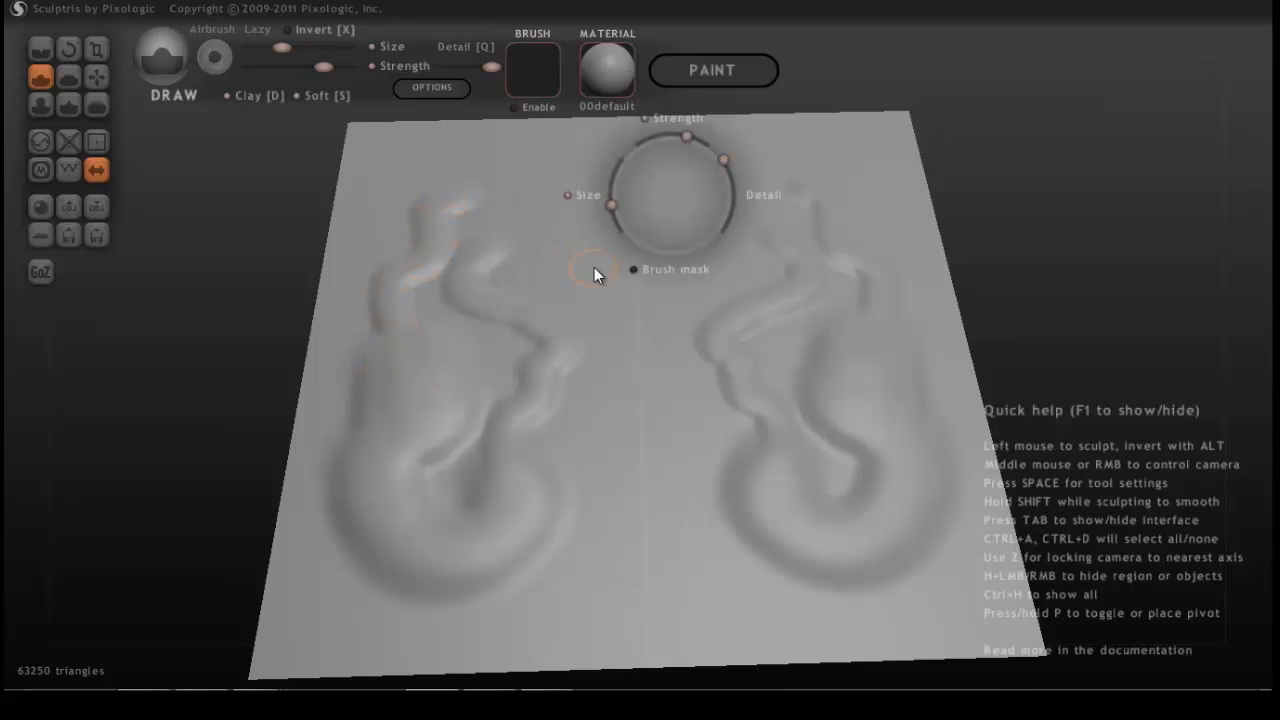
left_click_drag(683, 135, 645, 142)
left_click_drag(555, 150, 600, 317)
key("space")
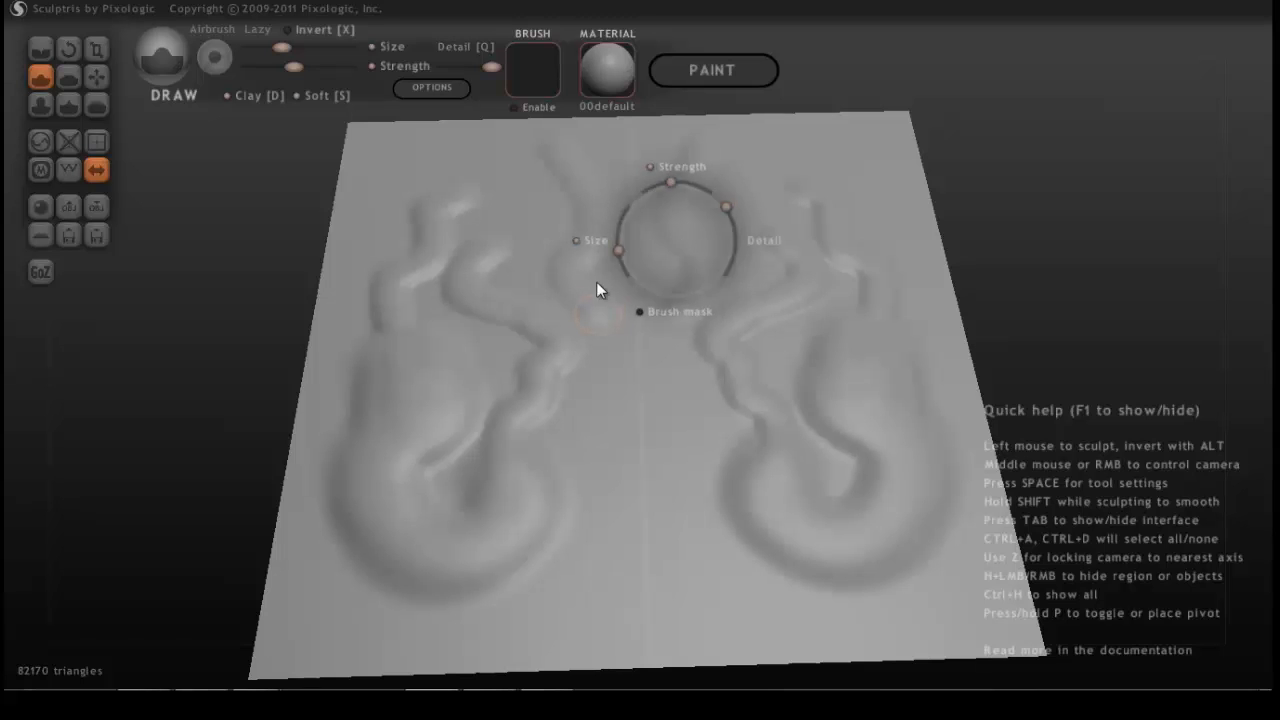
left_click_drag(666, 184, 612, 203)
mouse_move(493, 177)
left_mouse_down()
mouse_move(549, 200)
mouse_move(543, 243)
mouse_move(640, 323)
mouse_move(592, 389)
left_mouse_up()
mouse_move(488, 148)
left_mouse_down()
mouse_move(523, 176)
mouse_move(471, 136)
mouse_move(485, 139)
mouse_move(415, 168)
mouse_move(382, 200)
mouse_move(379, 269)
mouse_move(360, 235)
mouse_move(383, 156)
mouse_move(439, 165)
mouse_move(383, 166)
mouse_move(357, 383)
mouse_move(349, 291)
mouse_move(367, 208)
left_mouse_up()
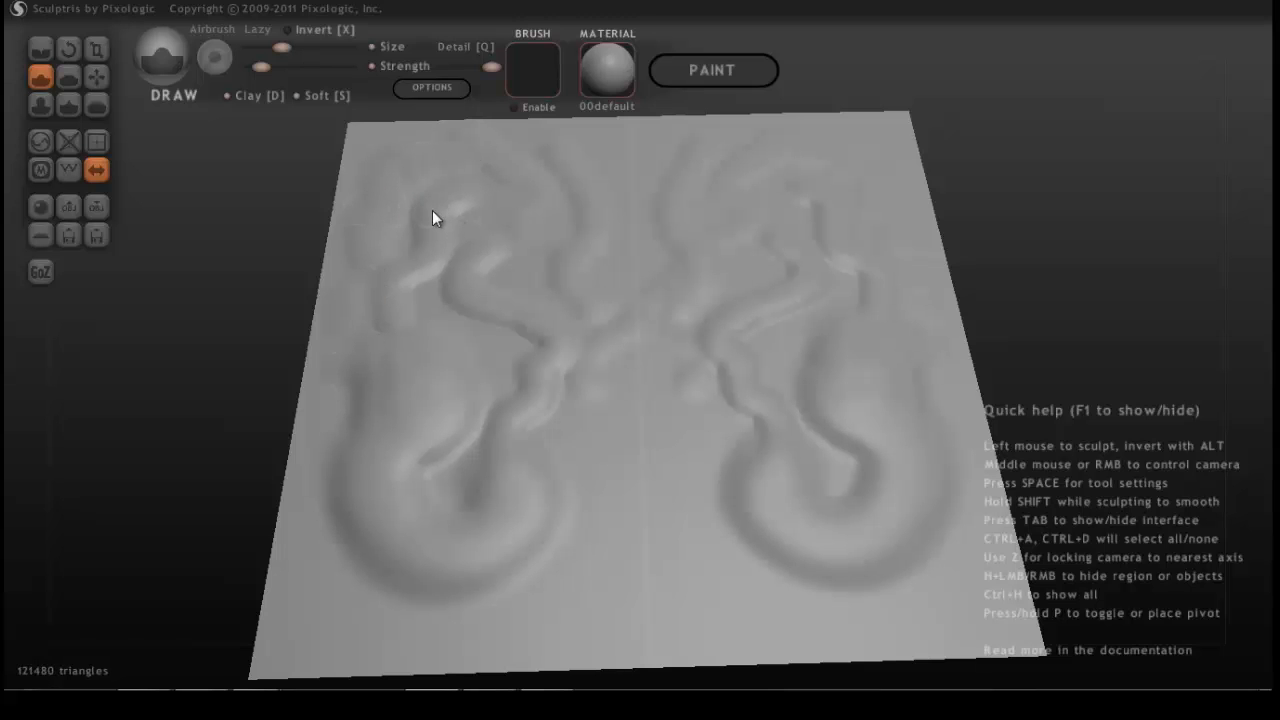
Step: Raise the brush strength and sculpt a pronounced mirrored ridge near the plane's upper corners
key("space")
key("space")
mouse_move(395, 183)
left_mouse_down()
mouse_move(478, 199)
mouse_move(519, 229)
left_mouse_up()
mouse_move(394, 167)
left_mouse_down()
mouse_move(366, 229)
mouse_move(366, 181)
mouse_move(414, 148)
mouse_move(365, 230)
mouse_move(395, 165)
mouse_move(381, 186)
left_mouse_up()
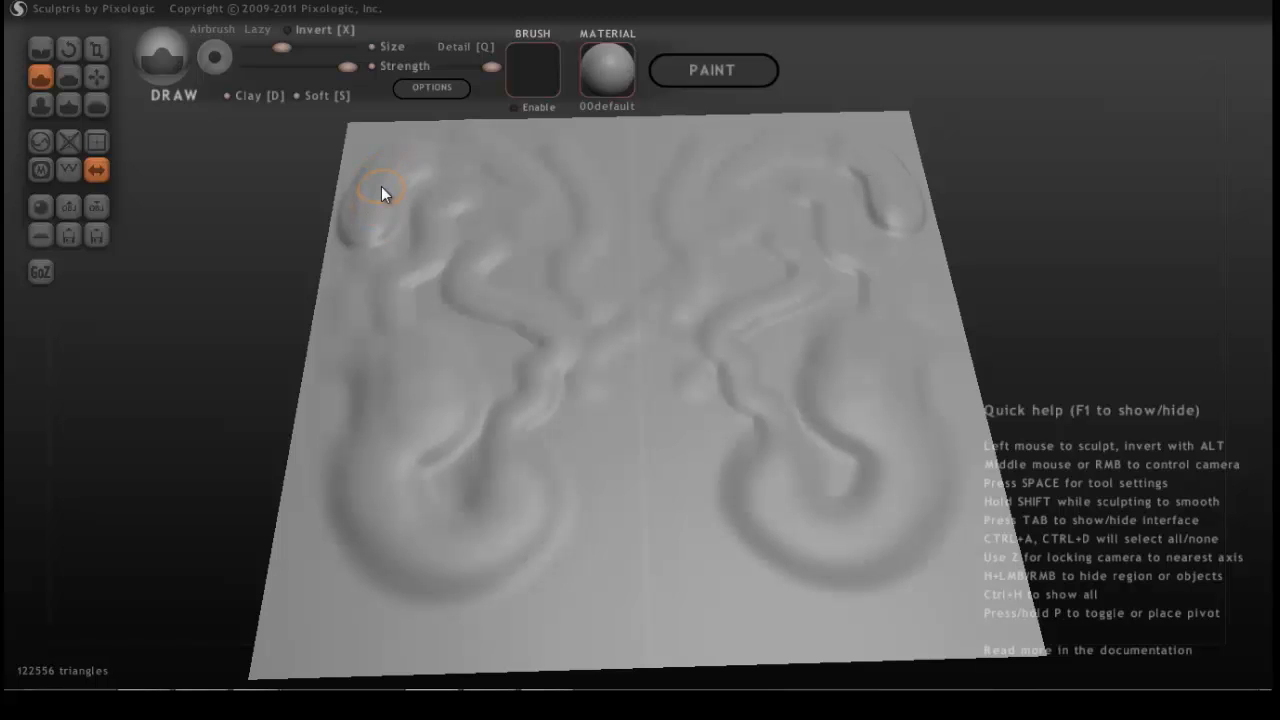
Step: Lower the brush detail and sculpt mirrored ridges in the middle, lower centre and along the side edges of the plane
key("space")
key("space")
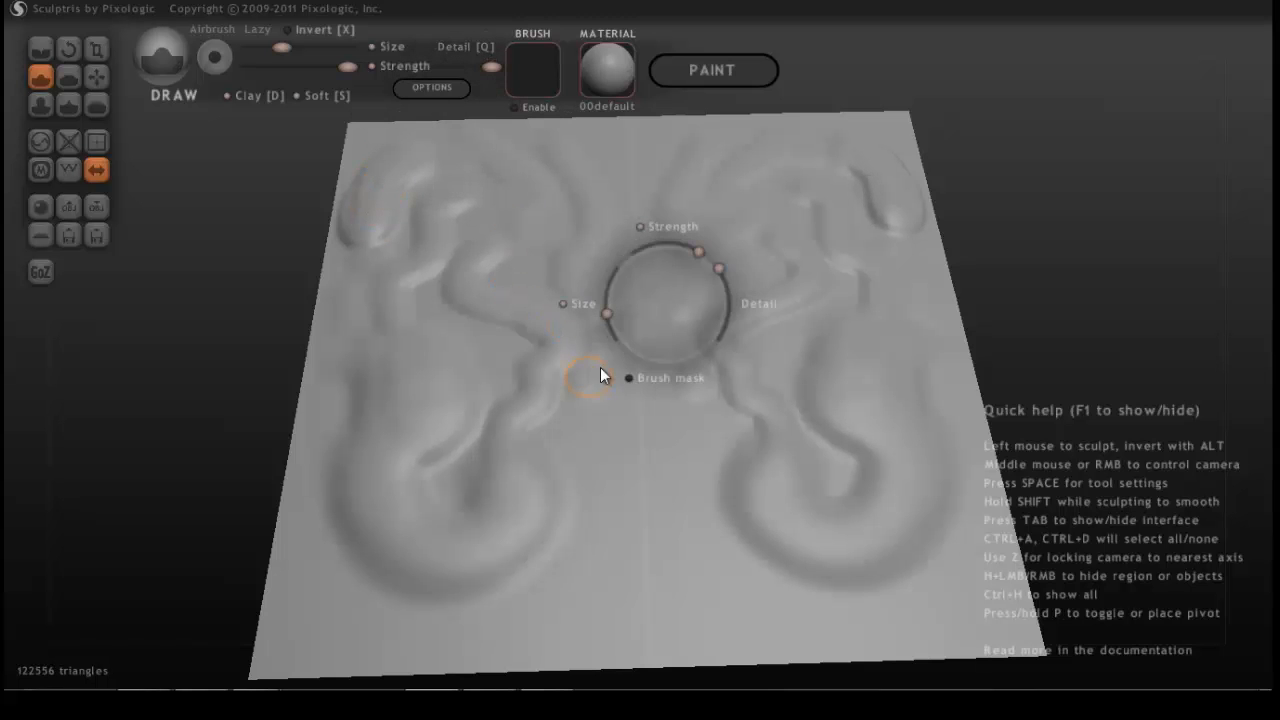
left_click_drag(722, 266, 742, 351)
left_click_drag(443, 343, 505, 358)
mouse_move(580, 449)
left_mouse_down()
mouse_move(620, 480)
mouse_move(579, 590)
mouse_move(485, 620)
left_mouse_up()
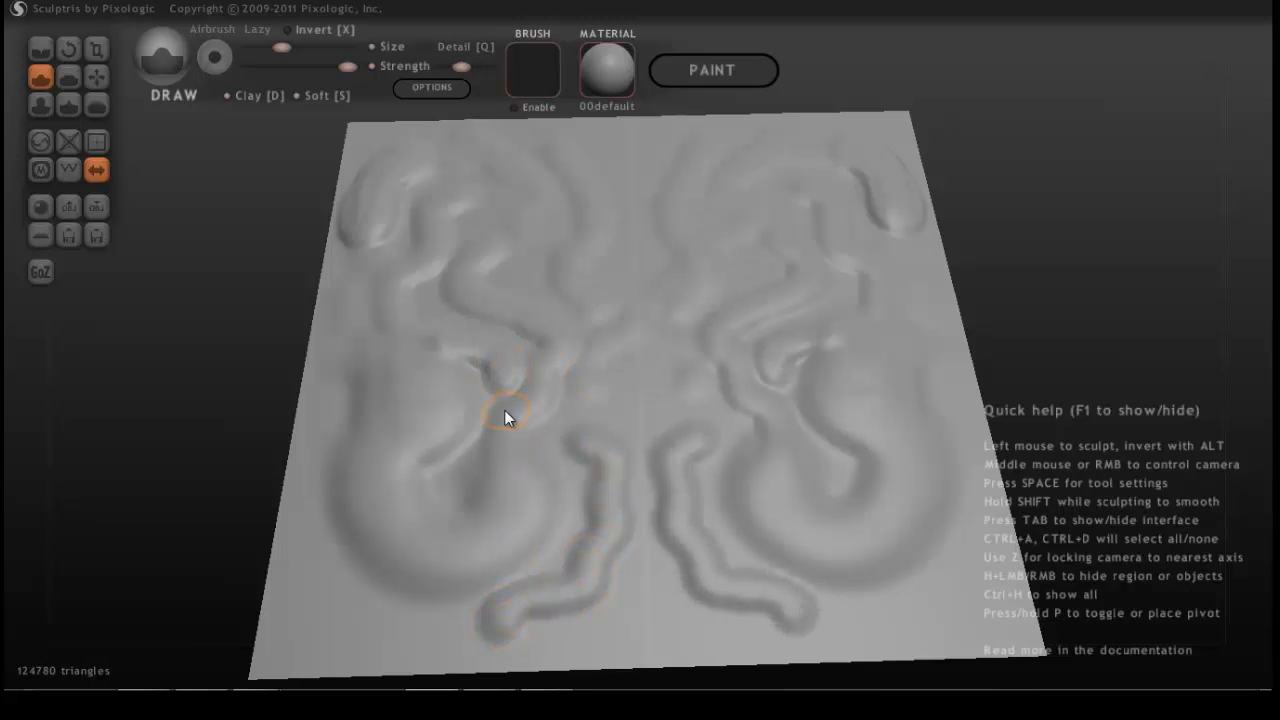
mouse_move(326, 291)
left_mouse_down()
mouse_move(356, 372)
mouse_move(322, 456)
mouse_move(322, 548)
mouse_move(352, 636)
left_mouse_up()
Step: Lower the brush detail further and cover the existing relief with many more winding mirrored ridges
key("space")
left_click_drag(487, 549, 481, 582)
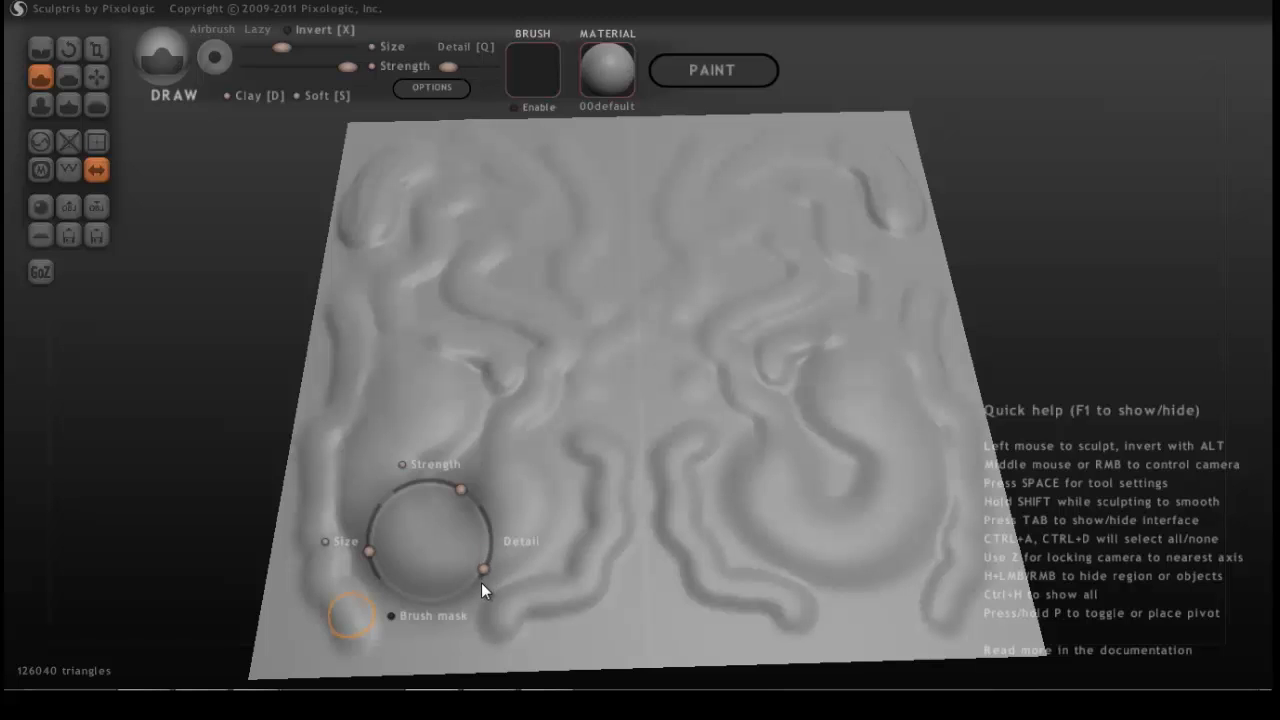
mouse_move(559, 426)
left_mouse_down()
mouse_move(626, 354)
mouse_move(626, 431)
mouse_move(534, 514)
mouse_move(526, 577)
mouse_move(450, 612)
mouse_move(469, 541)
mouse_move(450, 489)
mouse_move(494, 417)
mouse_move(589, 349)
mouse_move(472, 282)
mouse_move(536, 201)
mouse_move(520, 240)
mouse_move(526, 366)
mouse_move(460, 494)
mouse_move(452, 578)
mouse_move(382, 650)
mouse_move(346, 534)
mouse_move(432, 426)
left_mouse_up()
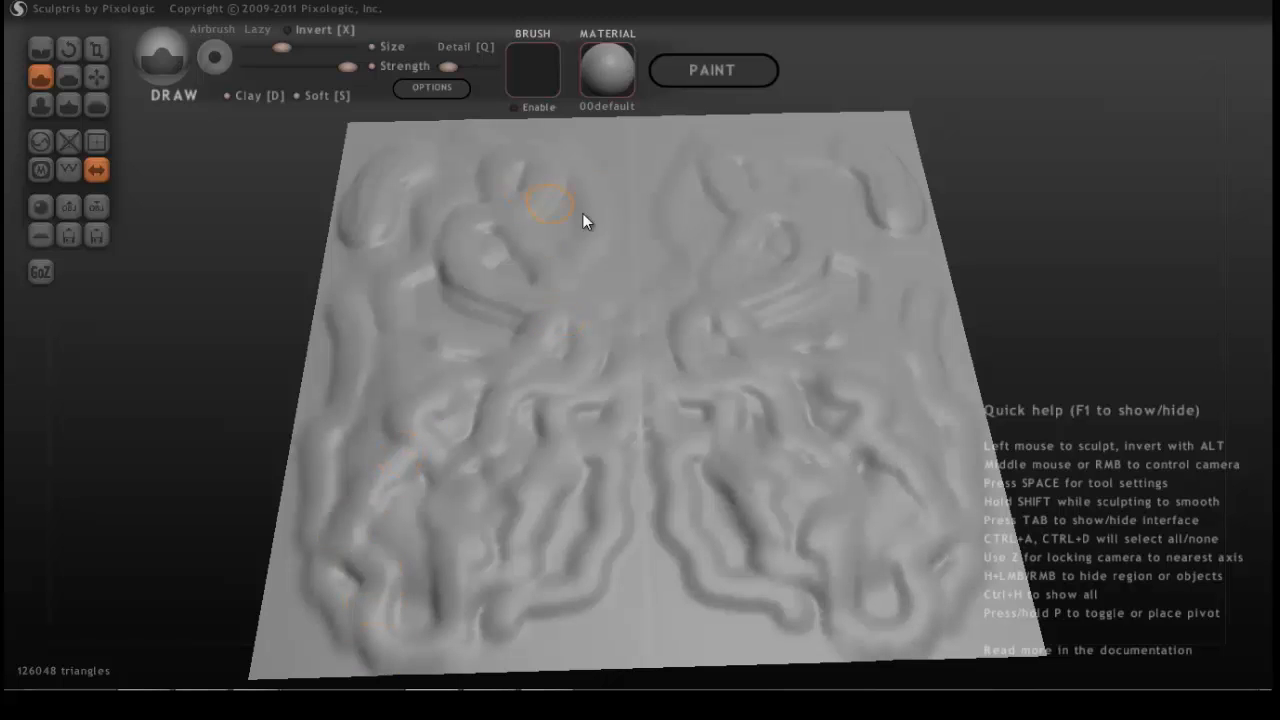
mouse_move(608, 180)
left_mouse_down()
mouse_move(591, 289)
mouse_move(567, 341)
left_mouse_up()
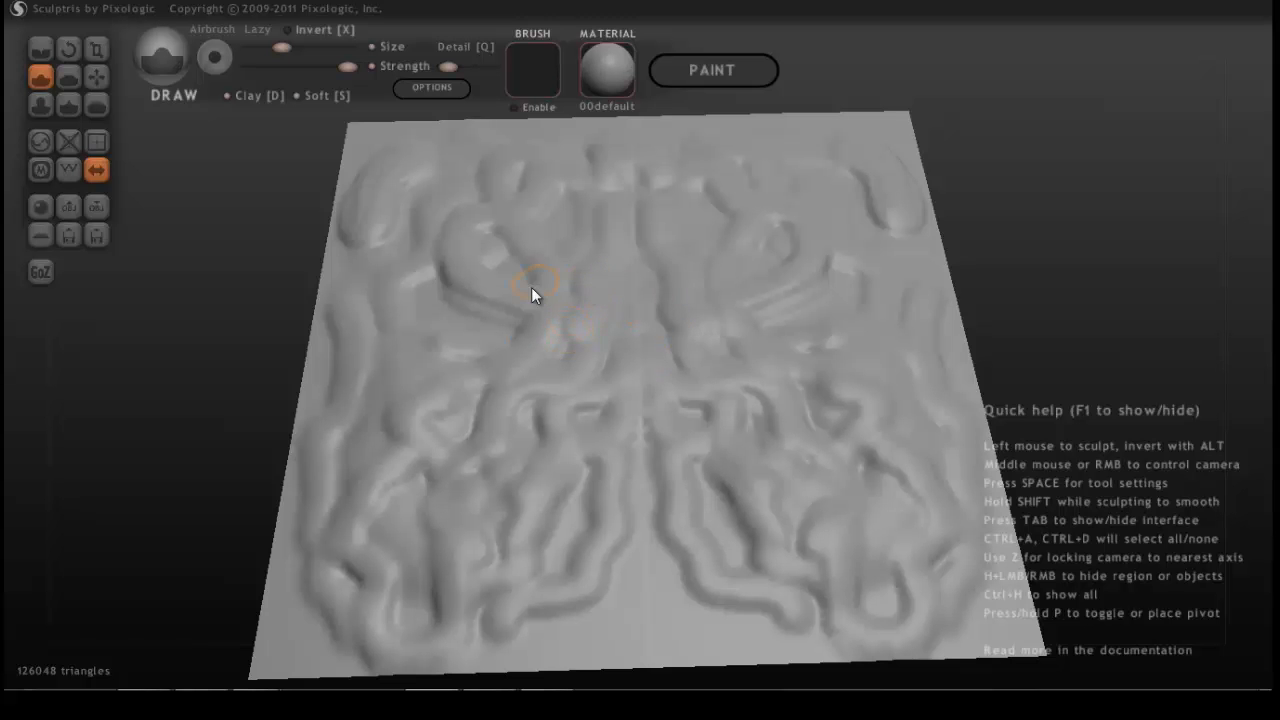
Step: Soften the ridges across the upper half and upper corners of the plane while the Draw brush stays selected
mouse_move(634, 286)
middle_mouse_down()
mouse_move(634, 273)
mouse_move(576, 274)
mouse_move(637, 268)
mouse_move(495, 390)
middle_mouse_up()
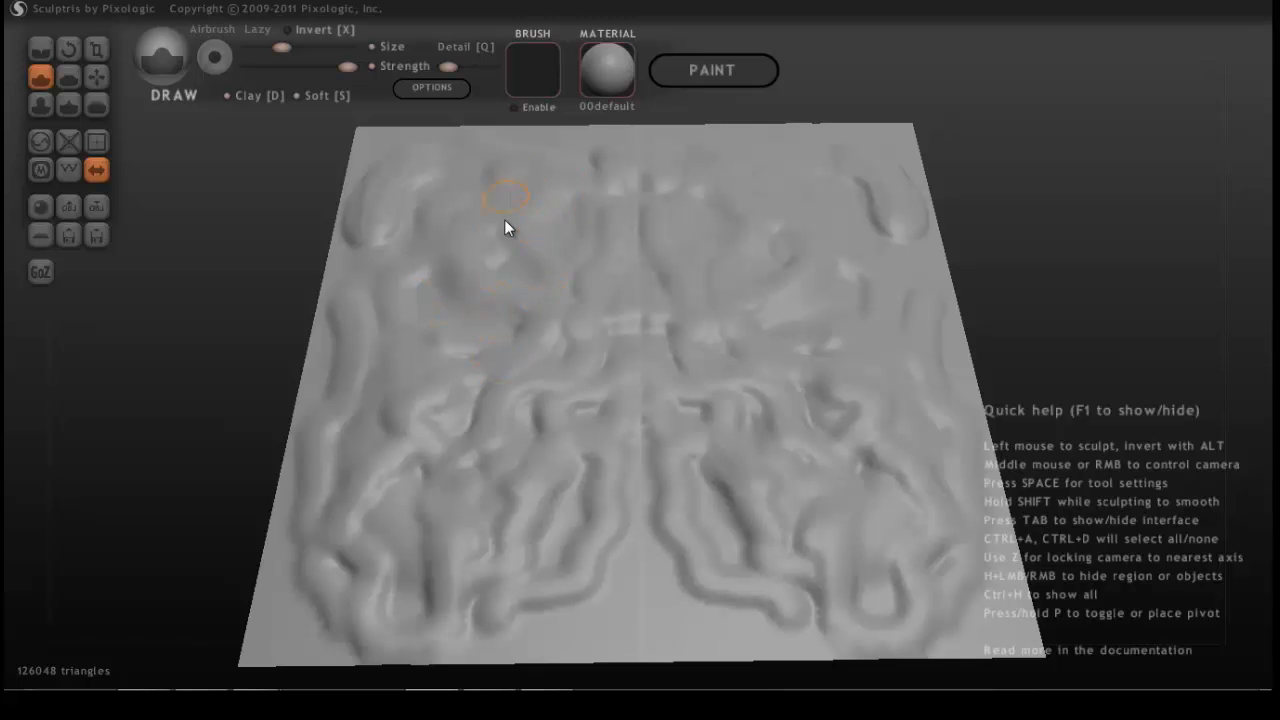
mouse_move(383, 177)
left_mouse_down()
mouse_move(390, 210)
mouse_move(420, 182)
left_mouse_up()
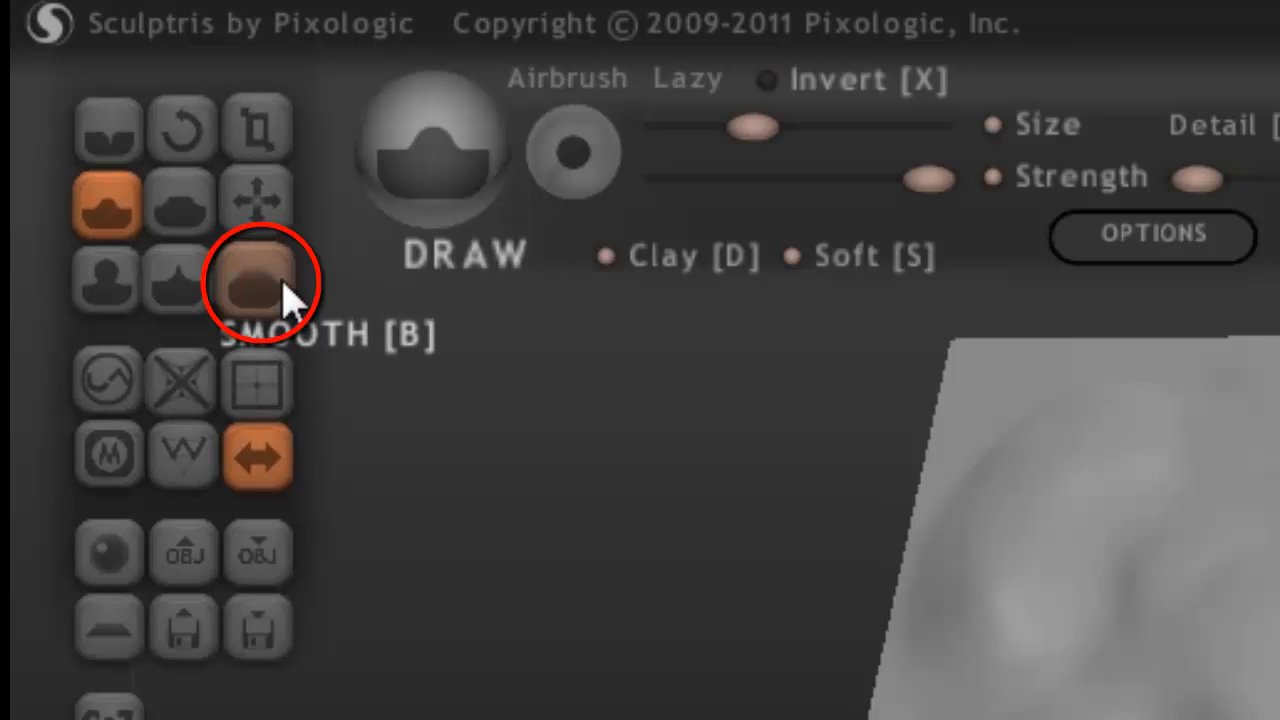
Step: Smooth the central and lower ridges with the Smooth brush, reducing its strength for the last strokes
left_click(268, 283)
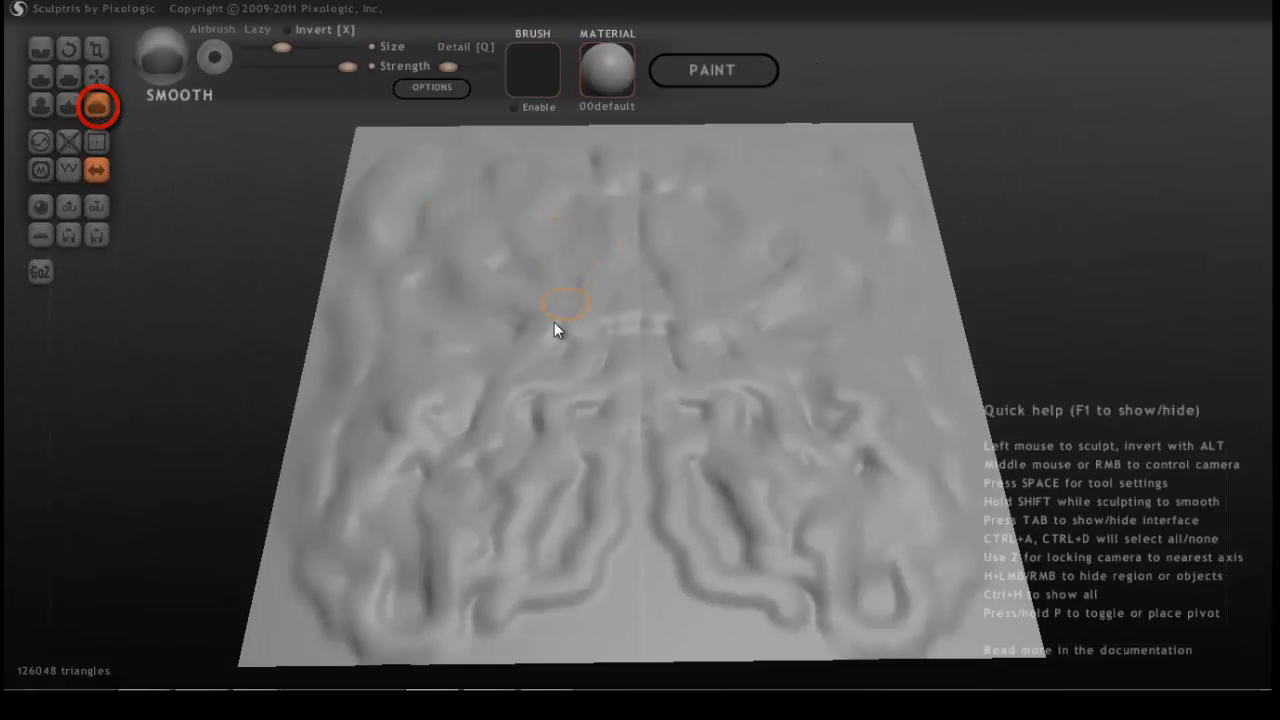
mouse_move(554, 322)
left_mouse_down()
mouse_move(601, 356)
mouse_move(637, 214)
left_mouse_up()
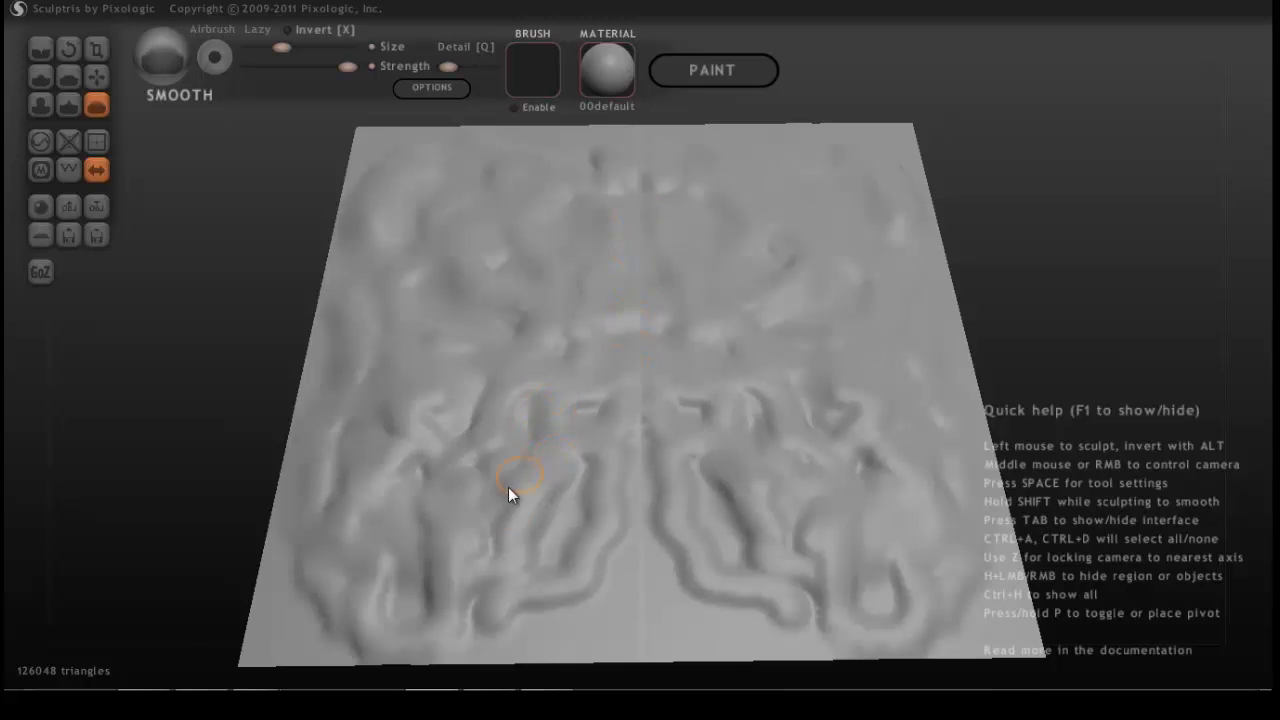
mouse_move(545, 550)
left_mouse_down()
mouse_move(571, 452)
mouse_move(572, 512)
left_mouse_up()
left_click_drag(591, 575, 476, 622)
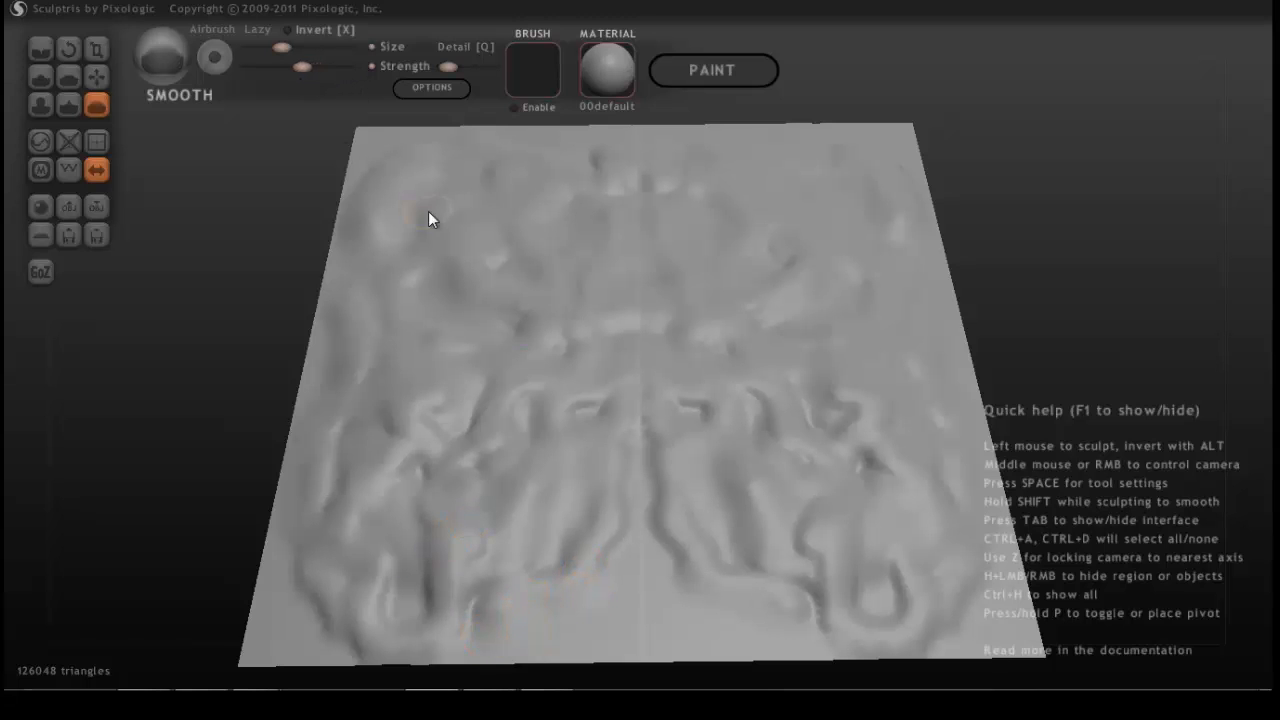
left_click_drag(490, 392, 454, 437)
Step: Return to the Draw brush, raise its strength and add new mirrored ridges in the plane's upper side areas
left_click(42, 79)
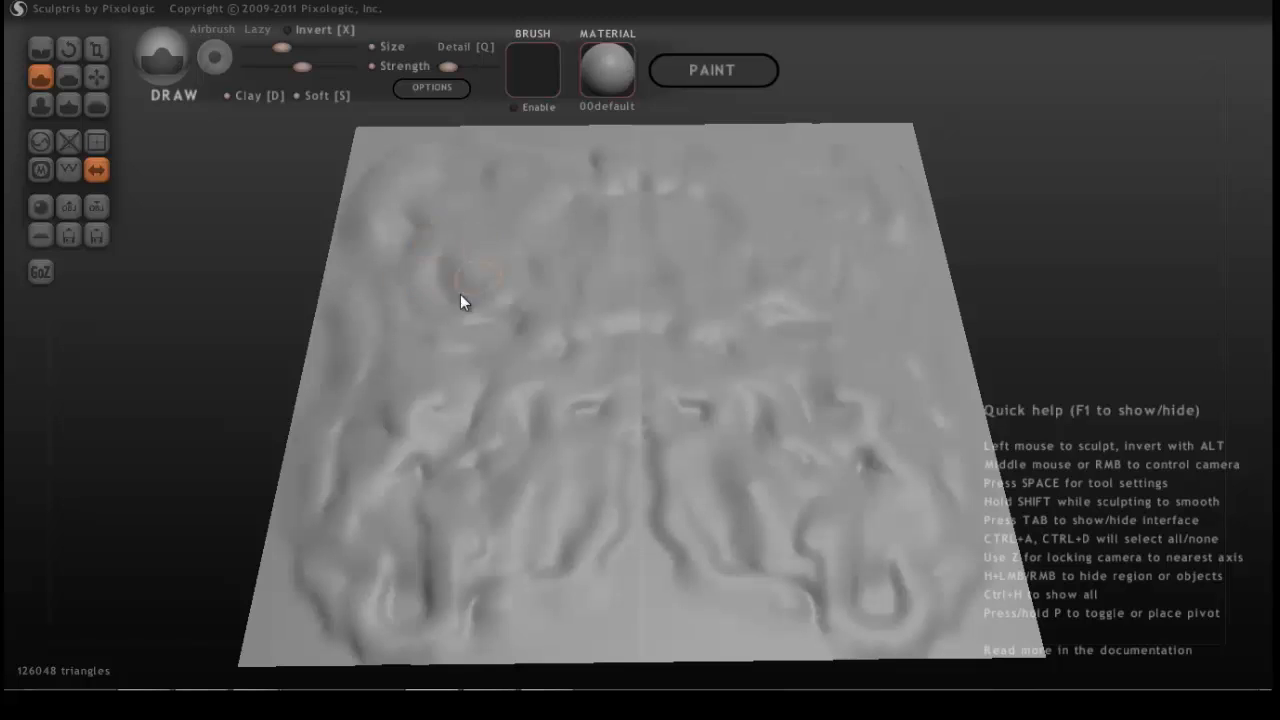
left_click_drag(334, 69, 345, 72)
mouse_move(448, 203)
left_mouse_down()
mouse_move(477, 274)
mouse_move(441, 328)
mouse_move(457, 280)
mouse_move(467, 301)
left_mouse_up()
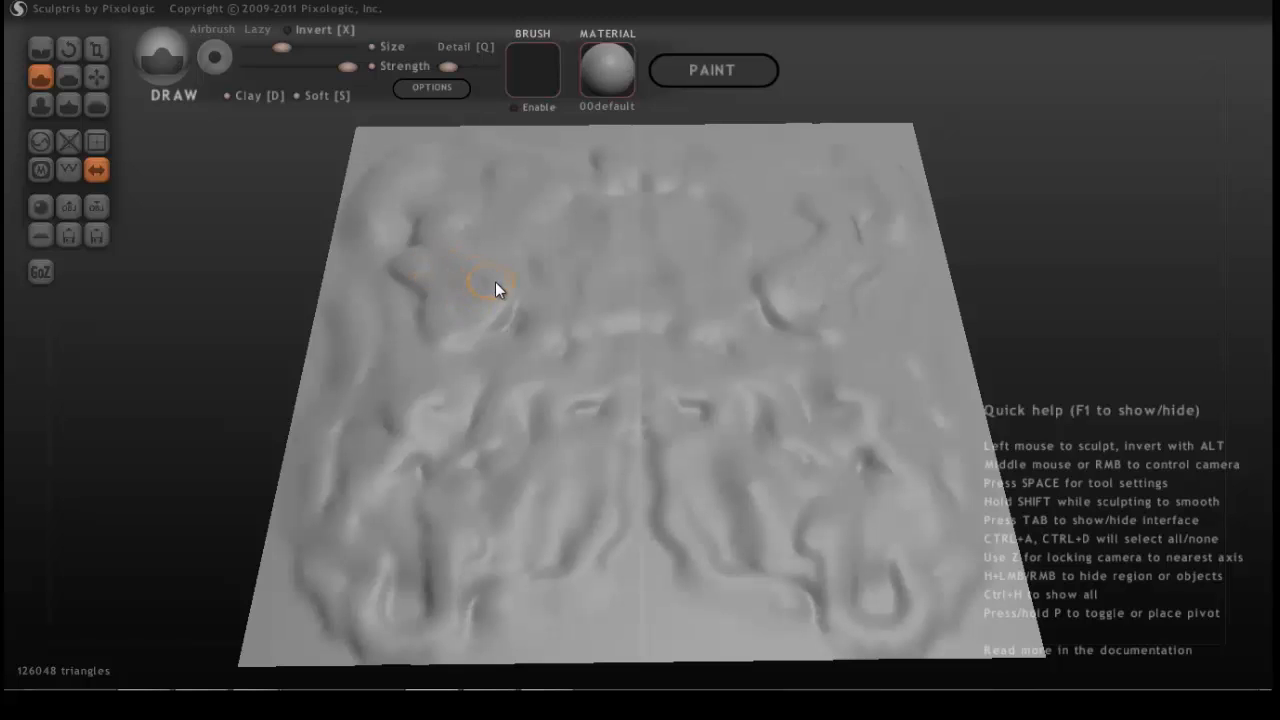
mouse_move(472, 283)
left_mouse_down()
mouse_move(473, 307)
mouse_move(467, 266)
mouse_move(450, 262)
mouse_move(495, 276)
left_mouse_up()
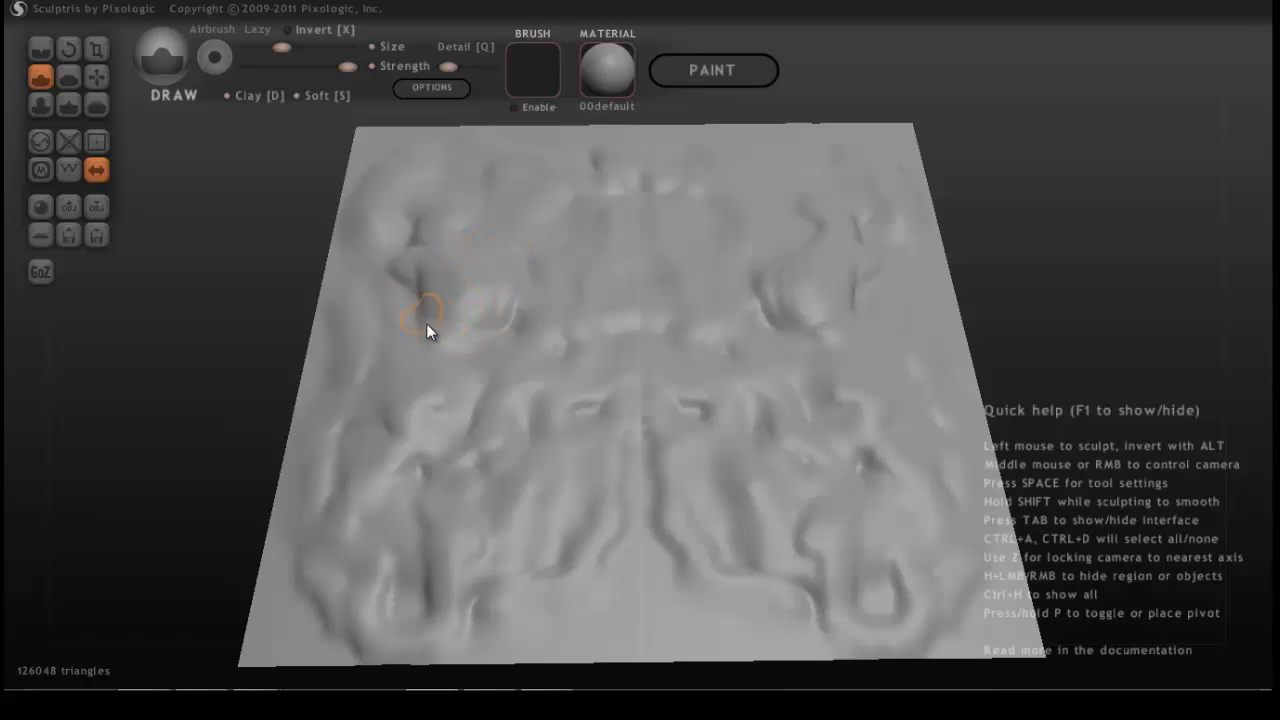
Step: Smooth the newly added upper ridges with the Smooth brush, trying a lower strength and raising it again
left_click(97, 104)
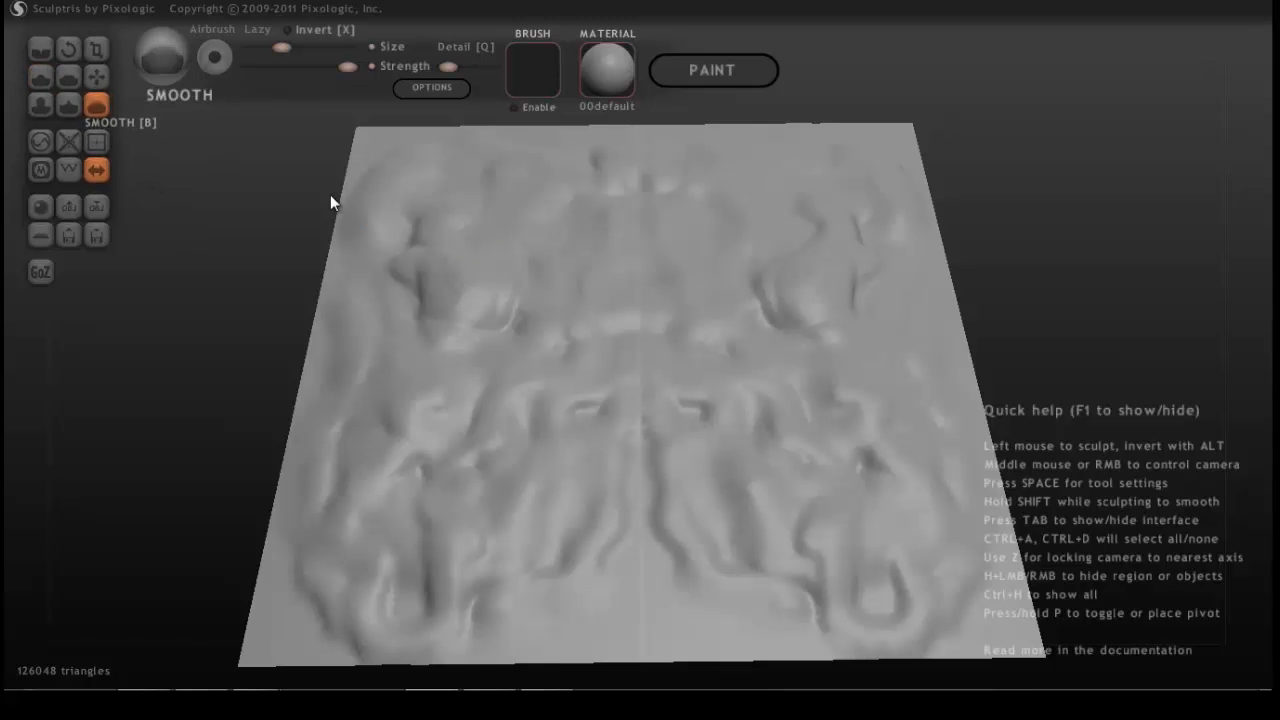
mouse_move(422, 253)
left_mouse_down()
mouse_move(431, 295)
mouse_move(481, 346)
mouse_move(510, 273)
left_mouse_up()
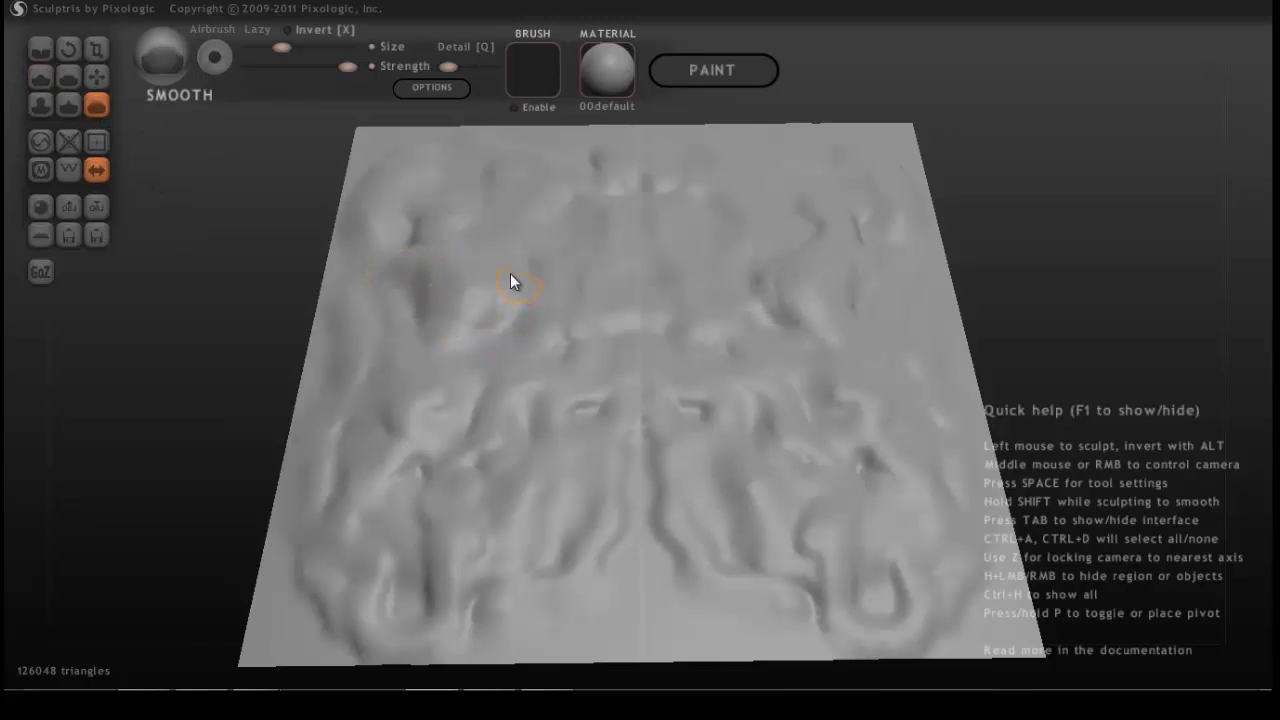
left_click_drag(408, 206, 468, 234)
left_click_drag(348, 67, 283, 68)
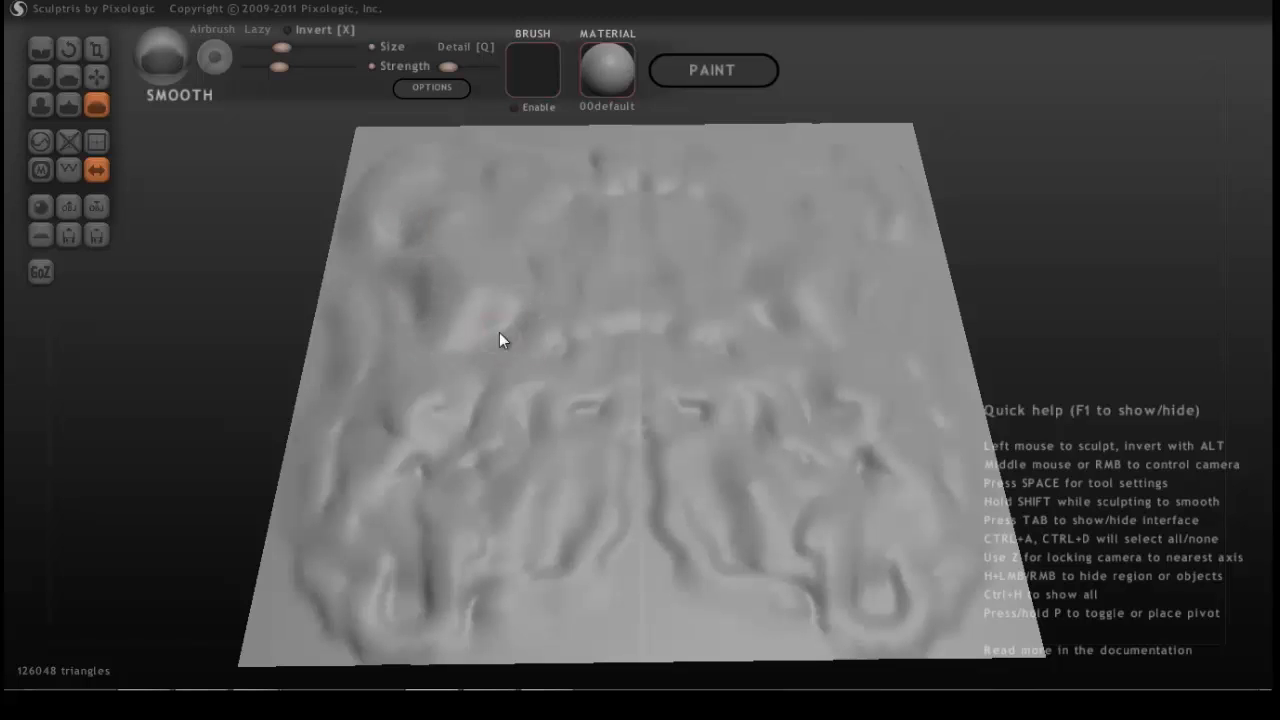
left_click_drag(285, 67, 299, 68)
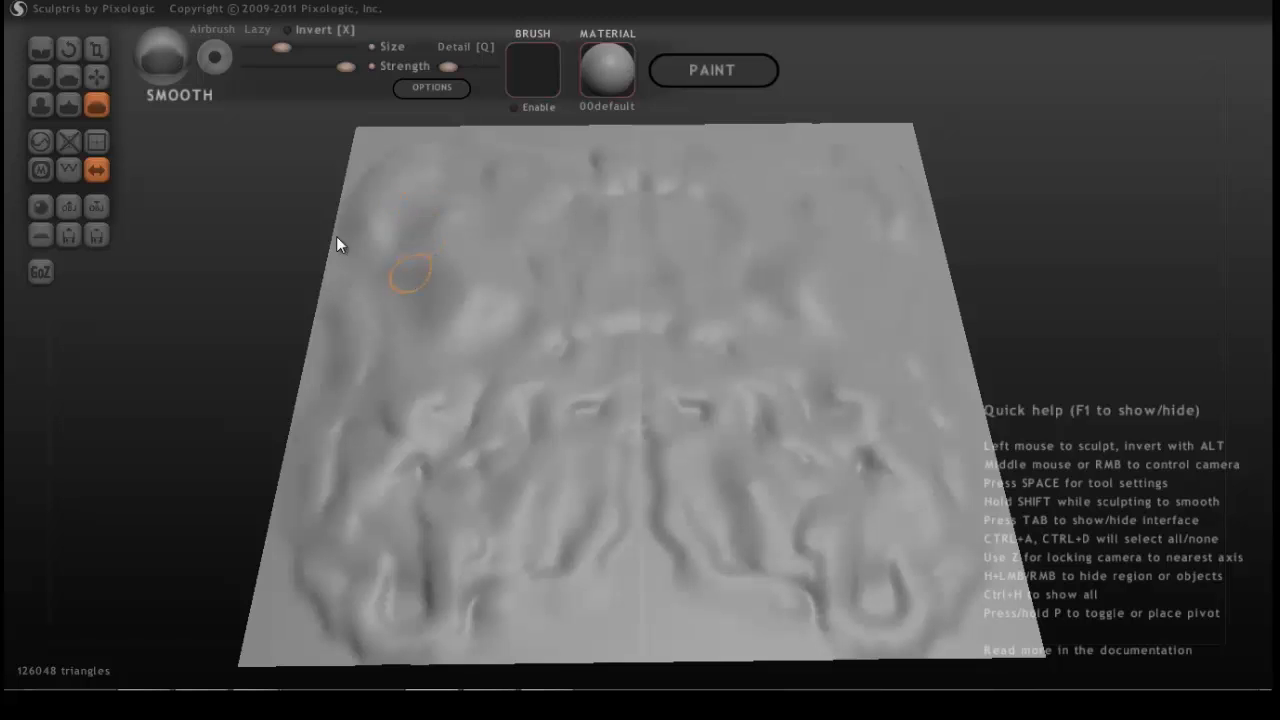
Step: Draw a mirrored ridge in the plane's upper side areas with the Draw brush and flatten it with the Smooth brush
left_click(41, 76)
mouse_move(388, 189)
left_mouse_down()
mouse_move(451, 277)
mouse_move(469, 340)
mouse_move(451, 234)
mouse_move(457, 257)
left_mouse_up()
left_click(97, 105)
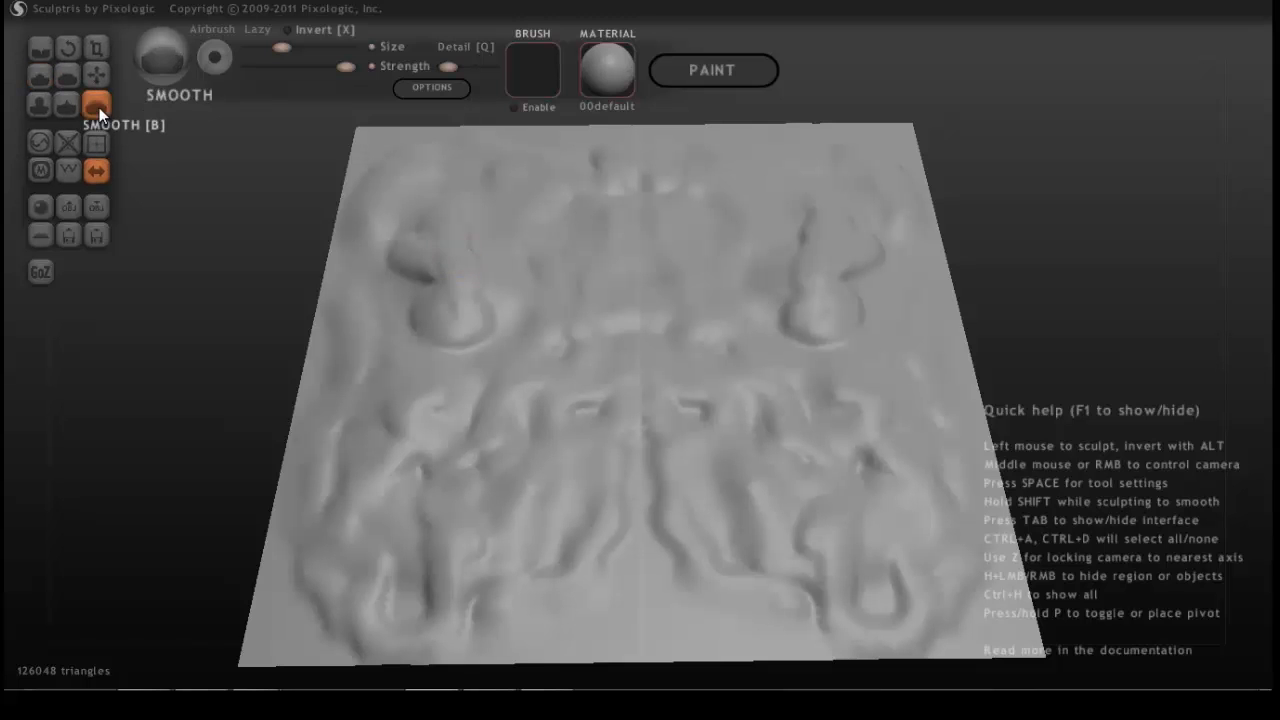
left_click_drag(439, 232, 440, 283)
left_click_drag(430, 331, 397, 322)
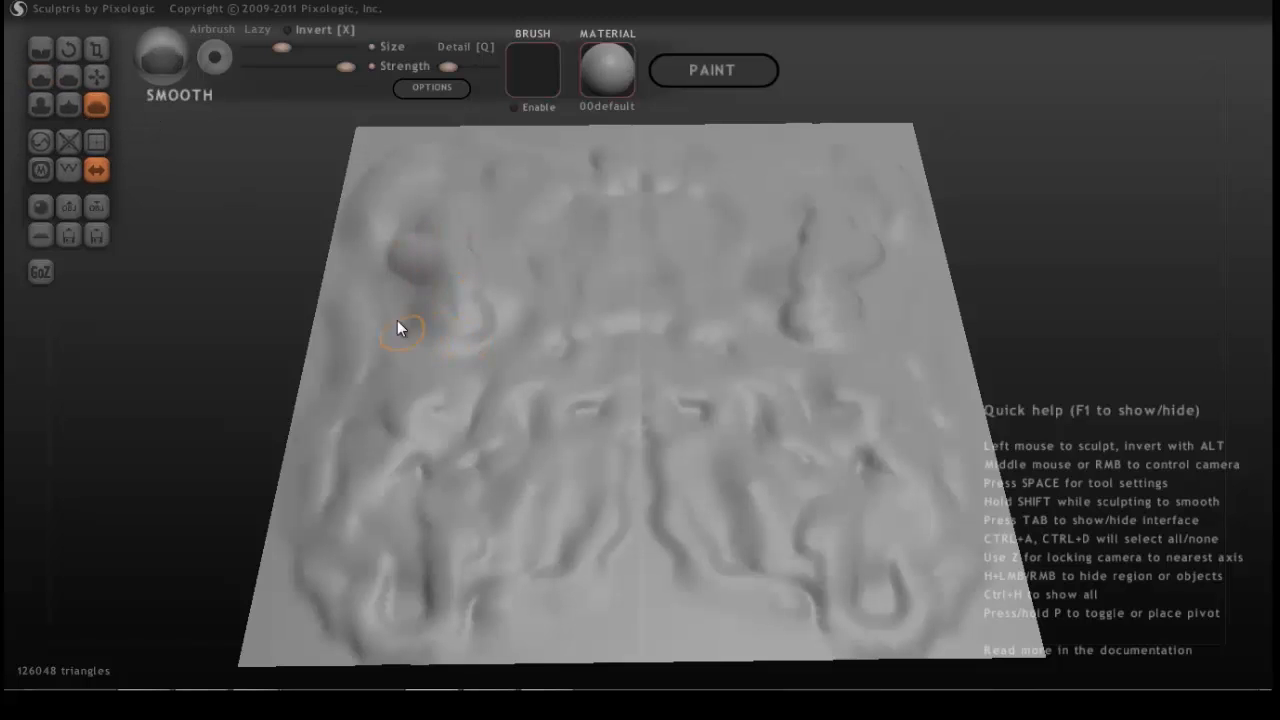
Step: Return to the Draw brush, add another mirrored bulge over the smoothed upper side areas and soften it without switching brushes
left_click(40, 77)
mouse_move(407, 283)
left_mouse_down()
mouse_move(438, 287)
mouse_move(443, 326)
mouse_move(434, 274)
mouse_move(464, 318)
left_mouse_up()
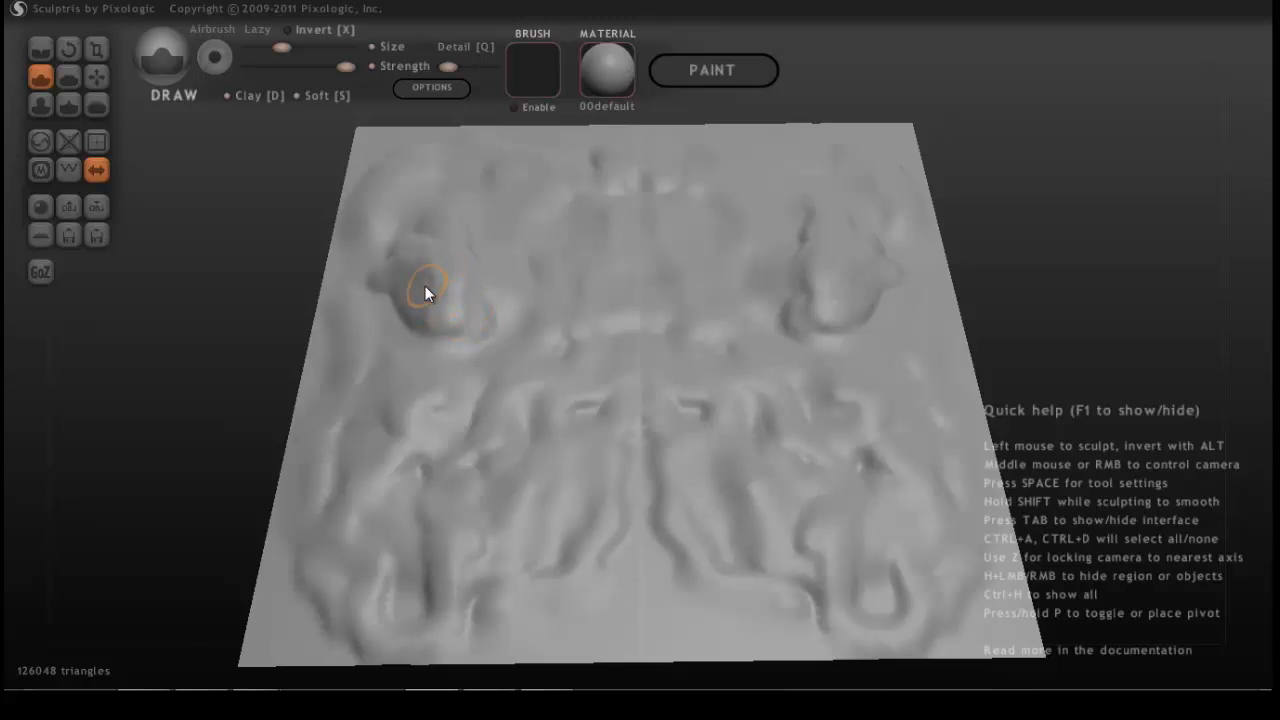
mouse_move(425, 279)
left_mouse_down()
mouse_move(440, 283)
mouse_move(426, 320)
mouse_move(413, 298)
mouse_move(462, 280)
mouse_move(429, 233)
mouse_move(480, 326)
mouse_move(421, 333)
left_mouse_up()
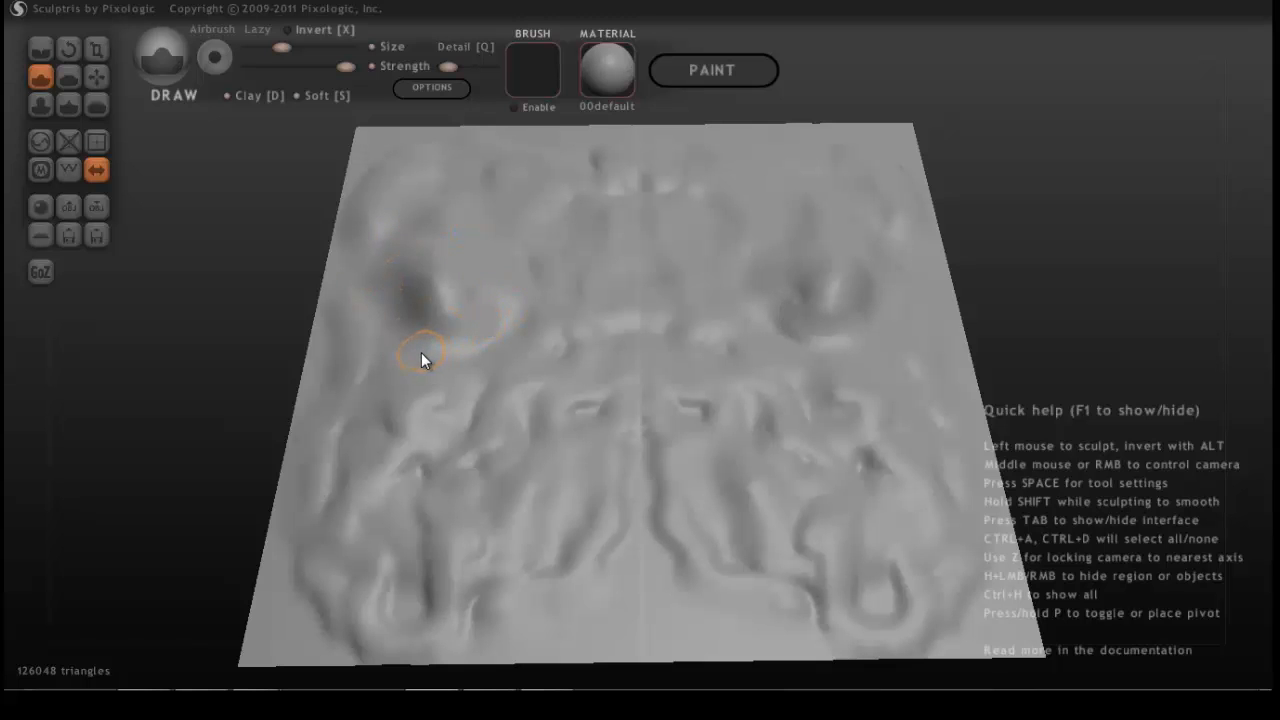
Step: Lower the Draw brush strength, sculpt mirrored strokes in the upper side areas, and soften them with the strength raised again
key("space")
left_click_drag(516, 221, 473, 217)
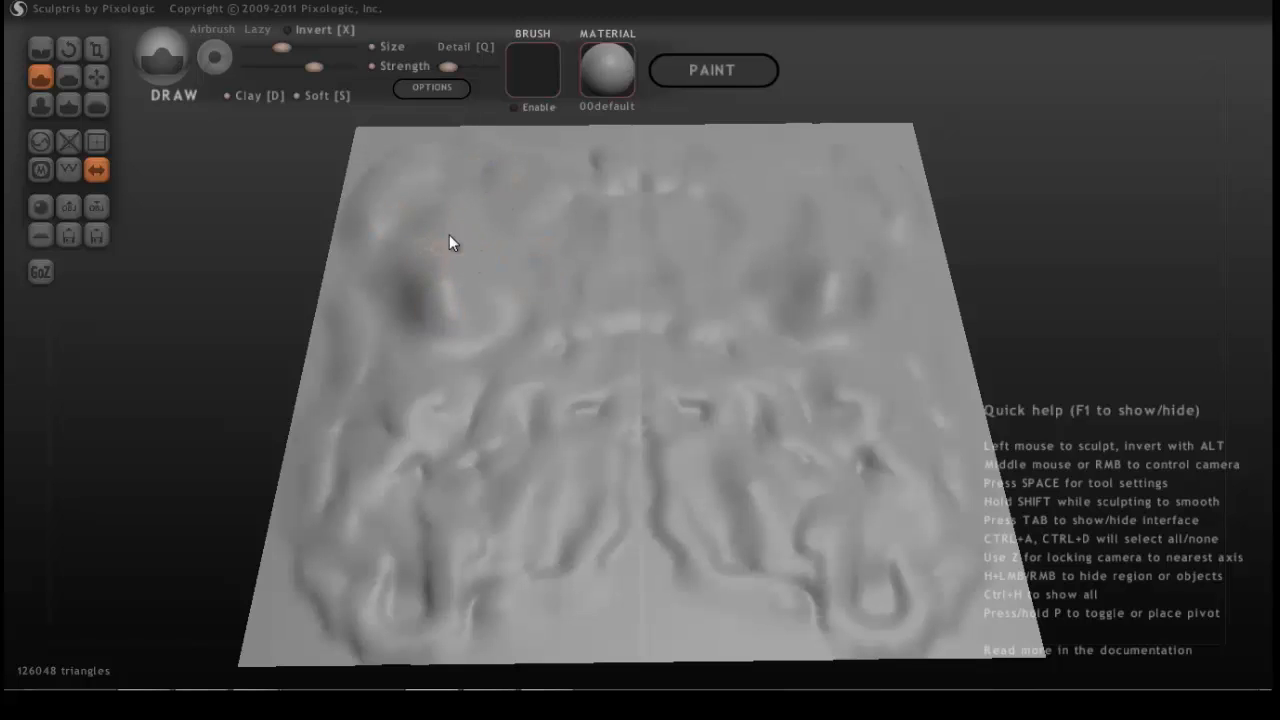
mouse_move(466, 255)
left_mouse_down()
mouse_move(478, 275)
mouse_move(460, 285)
mouse_move(437, 226)
mouse_move(437, 366)
mouse_move(508, 286)
mouse_move(489, 217)
mouse_move(480, 258)
left_mouse_up()
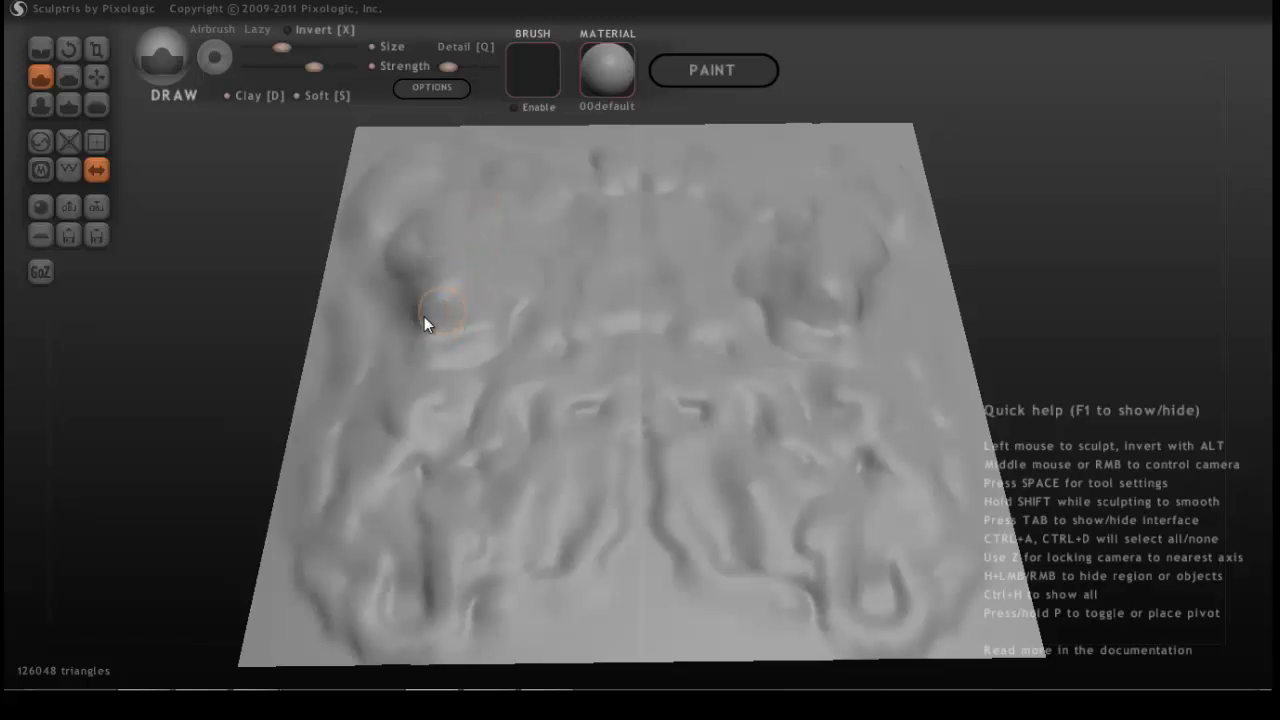
left_click_drag(407, 258, 439, 350)
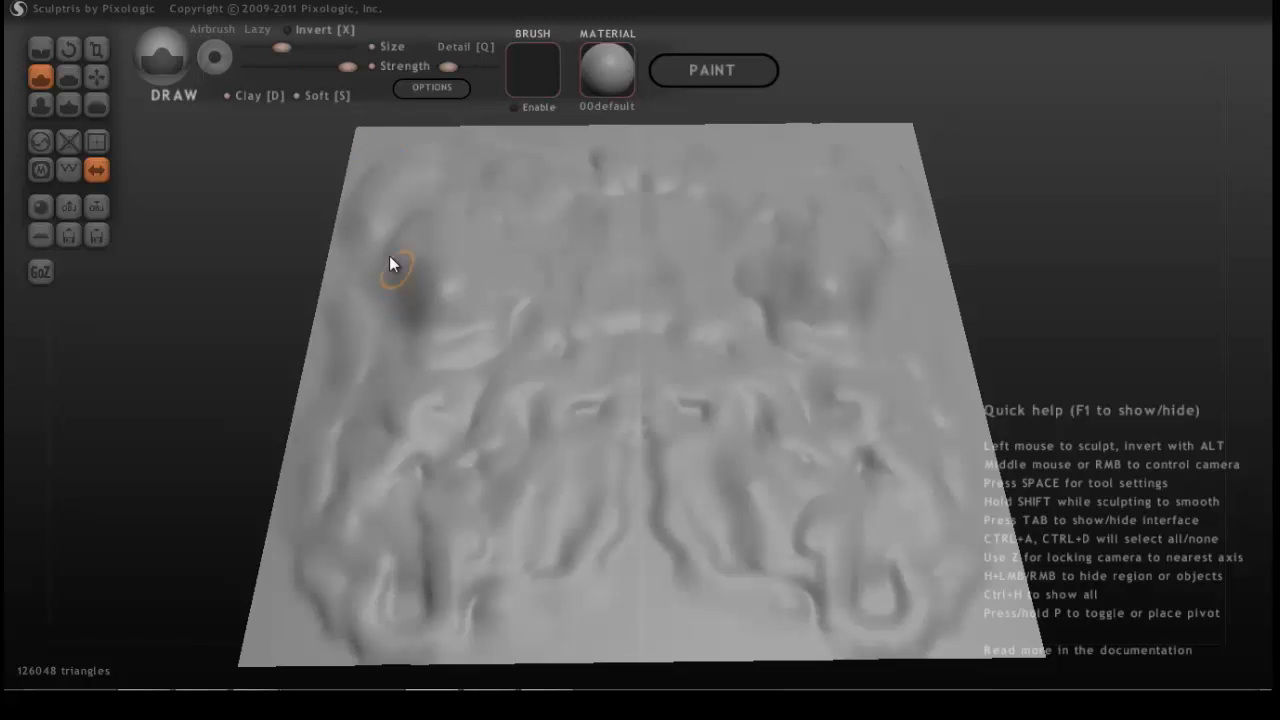
Step: Smooth the remaining ridges across the plane's upper, central and lower areas while keeping the Draw brush selected
mouse_move(409, 378)
left_mouse_down("shift")
mouse_move(517, 314)
mouse_move(451, 280)
mouse_move(504, 307)
left_mouse_up("shift")
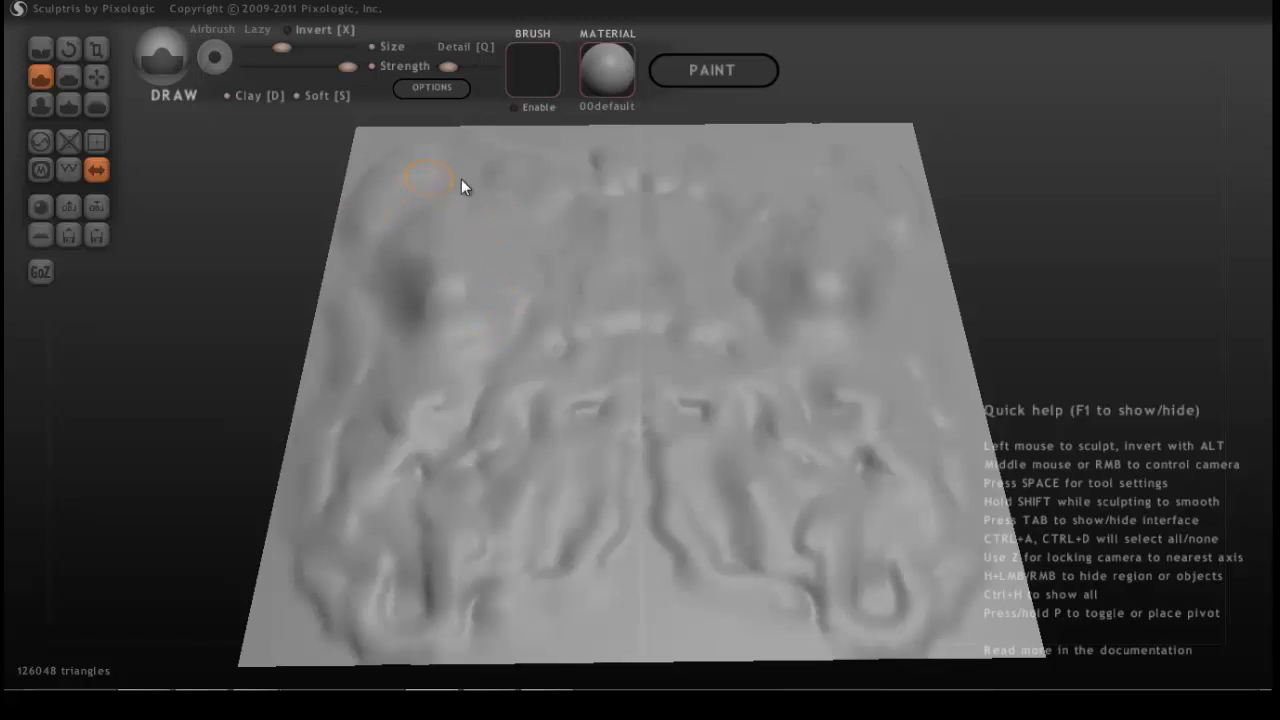
left_click_drag(474, 179, 452, 320, "shift")
mouse_move(467, 266)
left_mouse_down("shift")
mouse_move(494, 289)
mouse_move(439, 333)
left_mouse_up("shift")
mouse_move(408, 380)
left_mouse_down("shift")
mouse_move(489, 414)
mouse_move(431, 462)
mouse_move(426, 513)
left_mouse_up("shift")
mouse_move(503, 460)
left_mouse_down("shift")
mouse_move(618, 418)
mouse_move(593, 300)
left_mouse_up("shift")
mouse_move(555, 246)
left_mouse_down("shift")
mouse_move(640, 263)
mouse_move(574, 191)
mouse_move(625, 242)
left_mouse_up("shift")
mouse_move(554, 336)
left_mouse_down("shift")
mouse_move(476, 438)
mouse_move(494, 529)
mouse_move(371, 640)
mouse_move(441, 532)
mouse_move(280, 514)
mouse_move(320, 551)
mouse_move(337, 463)
mouse_move(410, 451)
left_mouse_up("shift")
mouse_move(530, 545)
left_mouse_down("shift")
mouse_move(588, 549)
mouse_move(530, 538)
mouse_move(592, 340)
left_mouse_up("shift")
Step: Smooth the plane's upper and lower corners until they are rounded, keeping the Draw brush selected
mouse_move(633, 467)
left_mouse_down("shift")
mouse_move(613, 289)
mouse_move(447, 126)
mouse_move(389, 172)
left_mouse_up("shift")
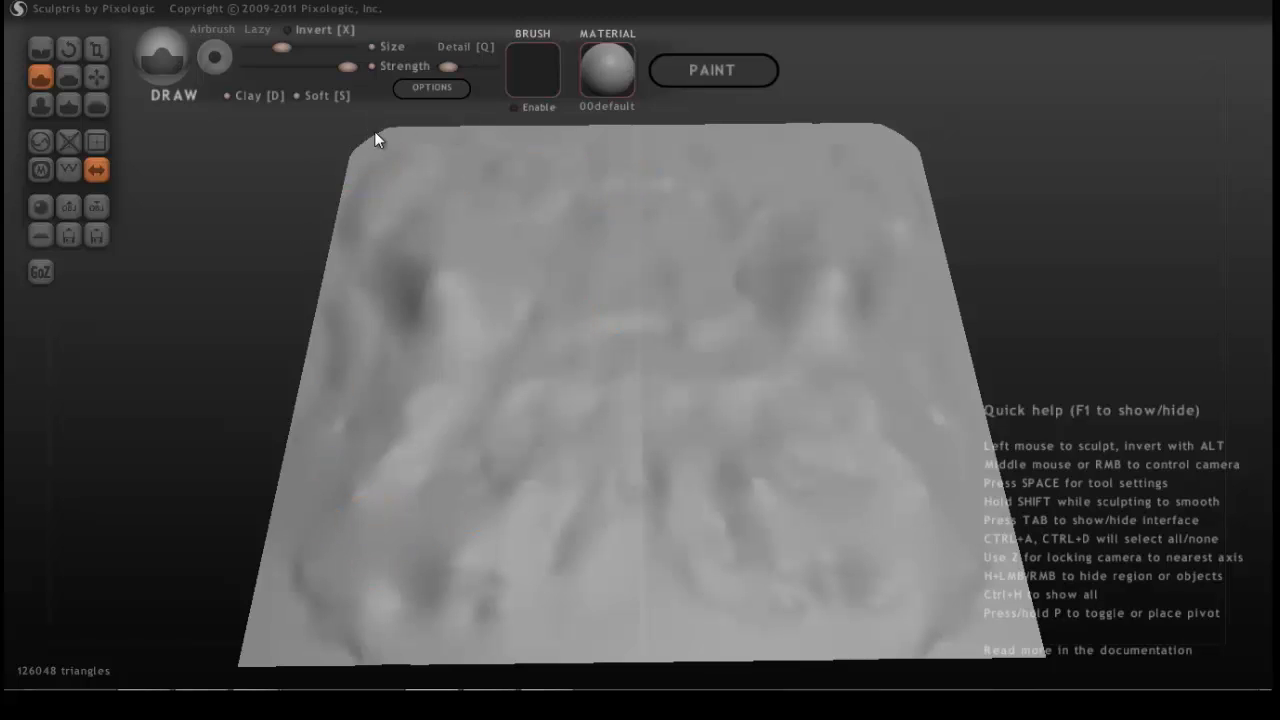
mouse_move(336, 180)
left_mouse_down()
mouse_move(257, 214)
mouse_move(243, 191)
left_mouse_up()
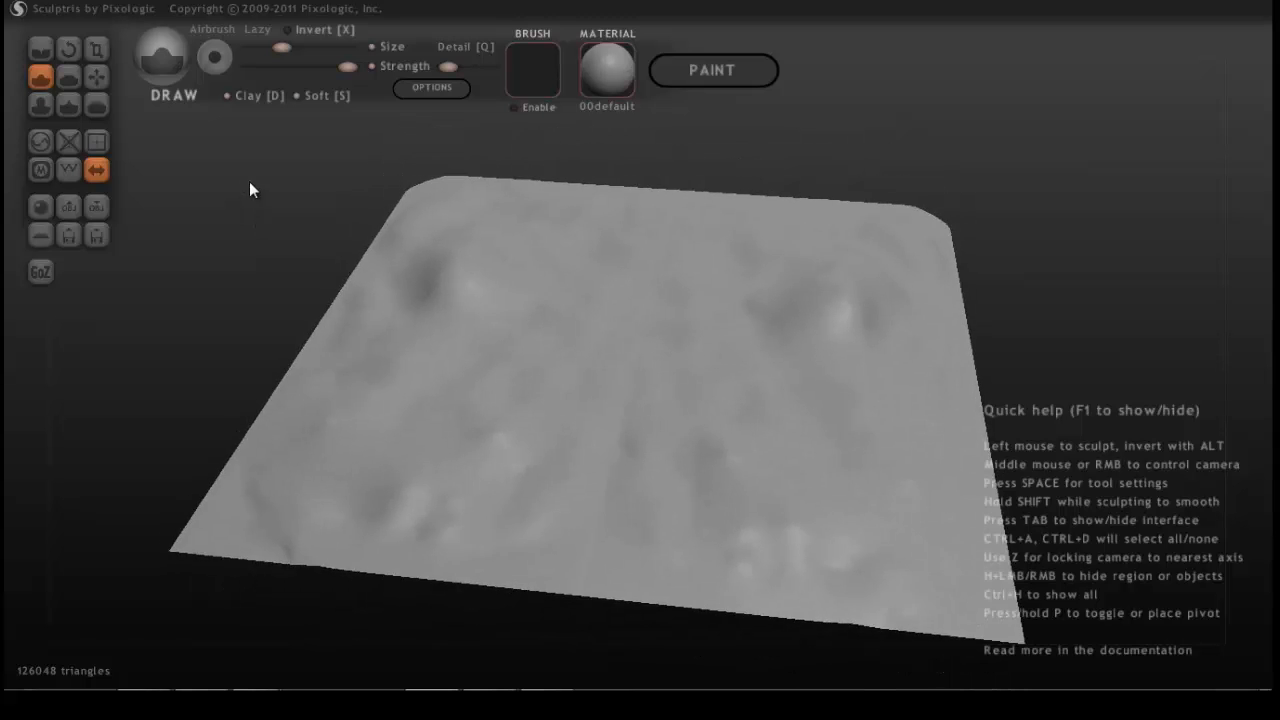
mouse_move(200, 540)
left_mouse_down("shift")
mouse_move(181, 568)
mouse_move(189, 526)
mouse_move(227, 564)
mouse_move(251, 519)
mouse_move(247, 556)
mouse_move(237, 492)
mouse_move(307, 571)
mouse_move(213, 490)
mouse_move(236, 433)
mouse_move(247, 503)
mouse_move(252, 350)
left_mouse_up("shift")
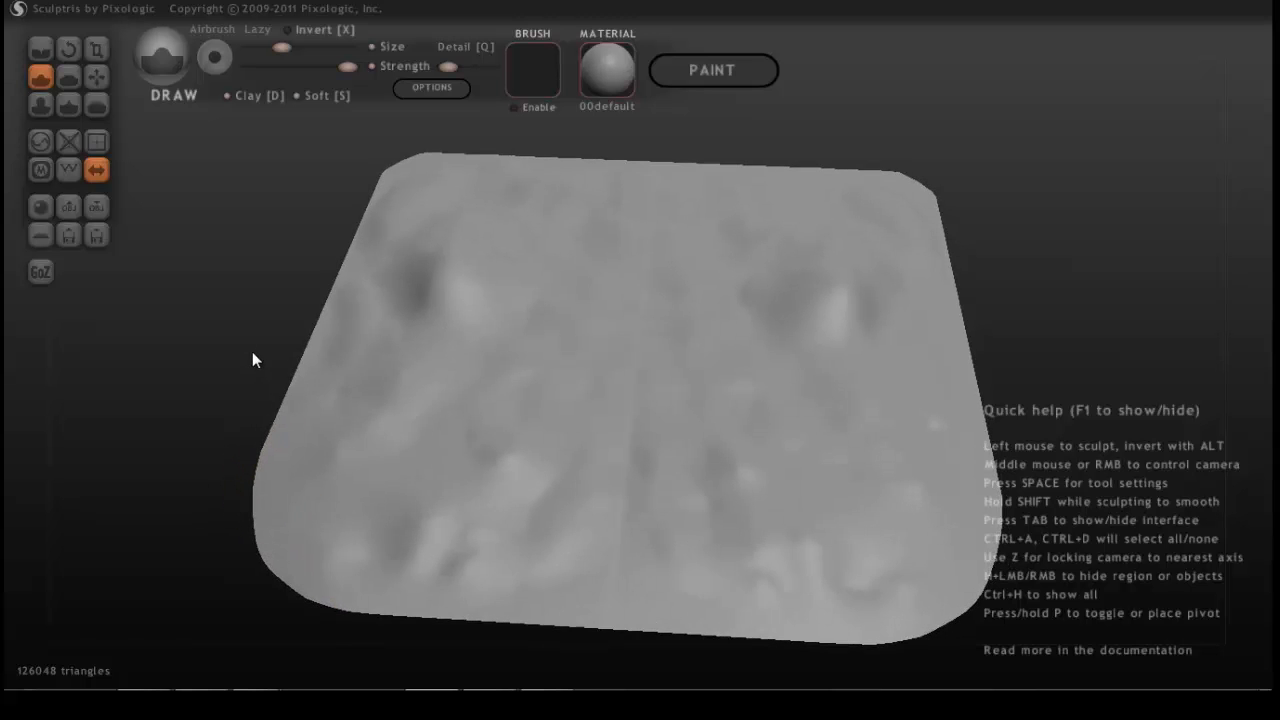